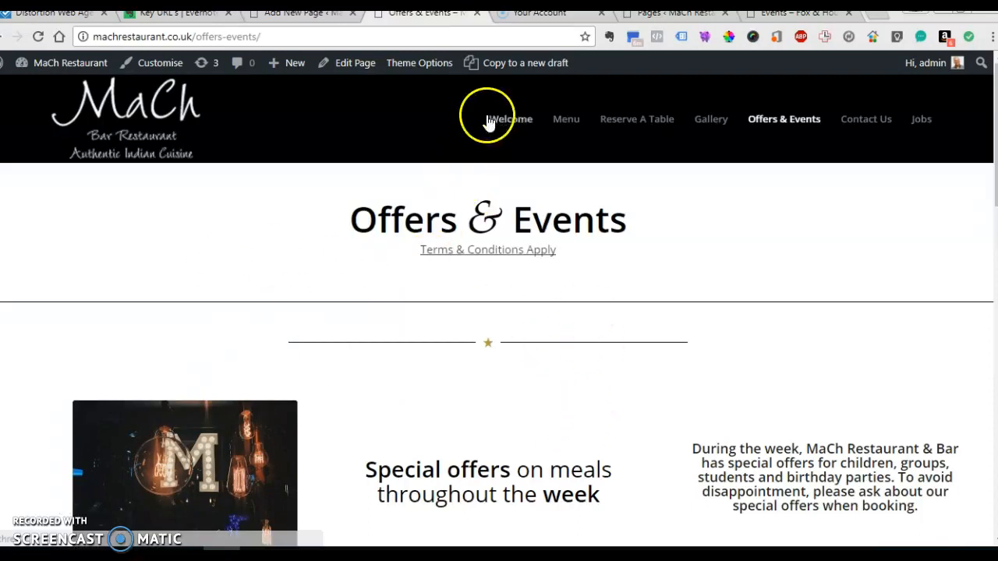
- Open the Offers & Events page for editing and load the saved template 2017offersevents into its layout
left_click(359, 67)
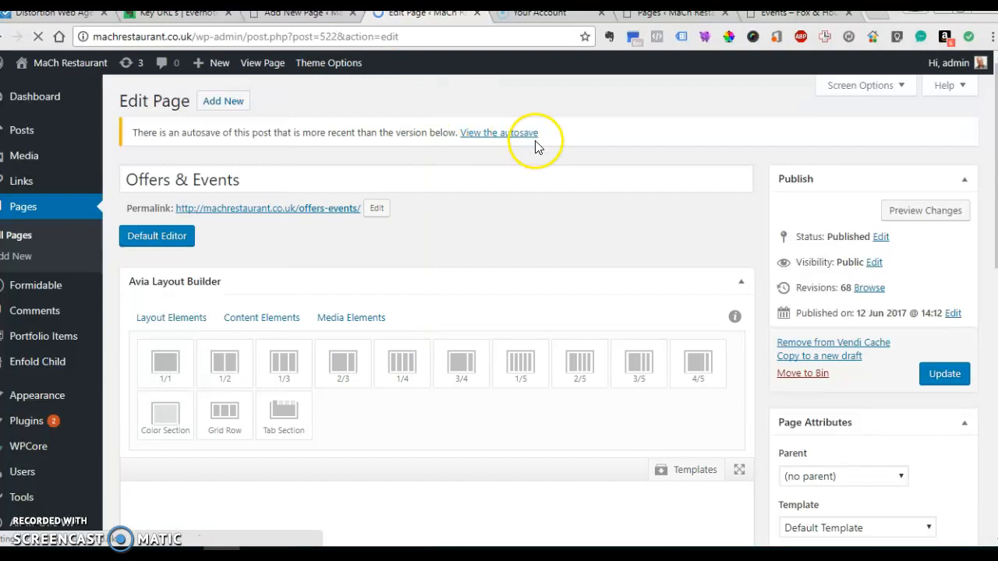
scroll(539, 164, "down", 4)
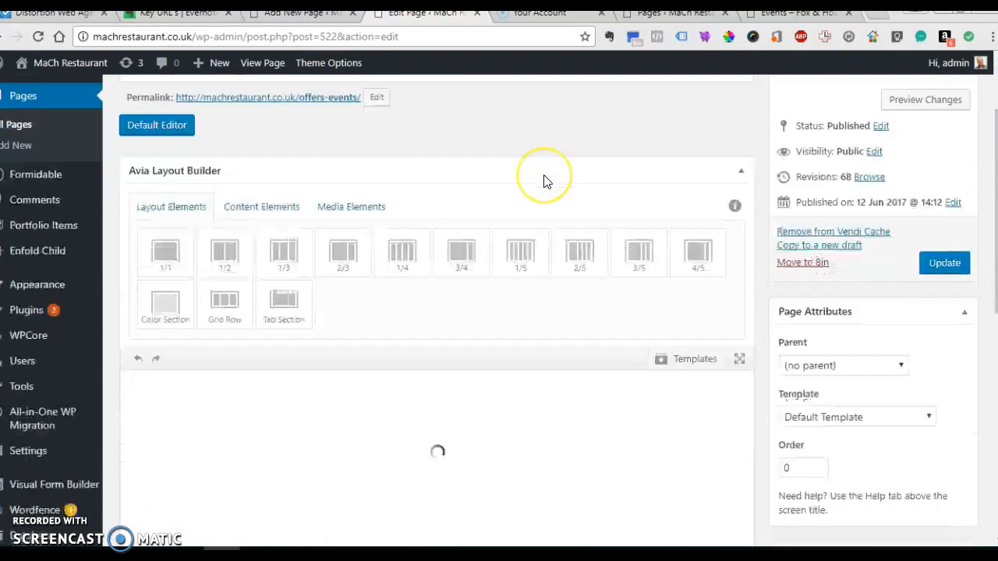
scroll(543, 179, "up", 1)
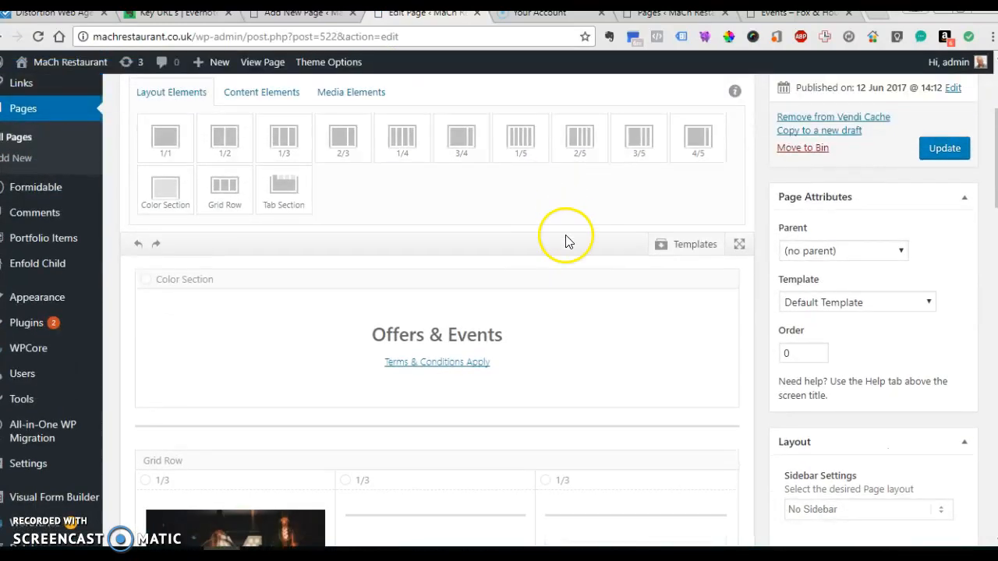
scroll(566, 237, "down", 3)
scroll(569, 241, "up", 1)
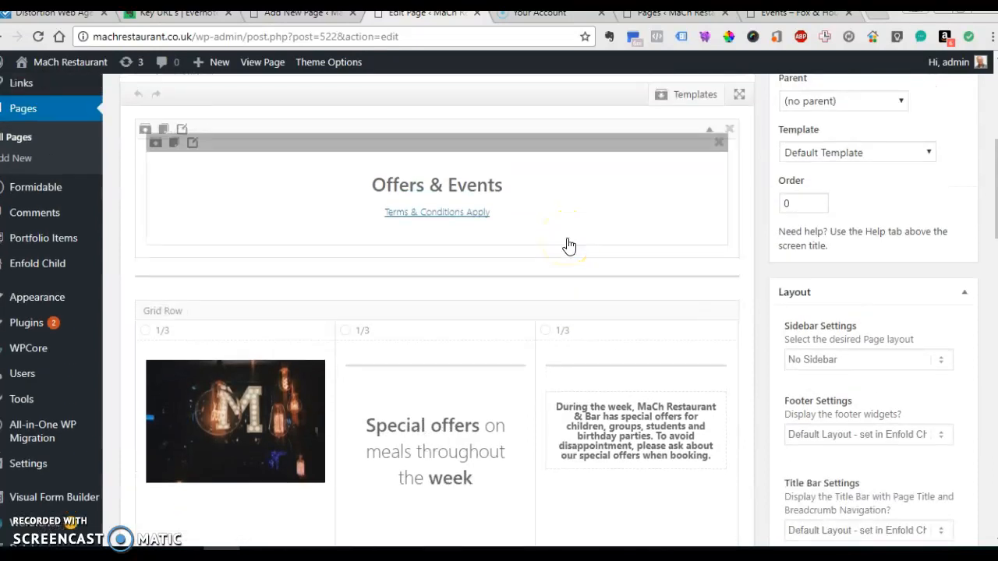
scroll(570, 246, "up", 2)
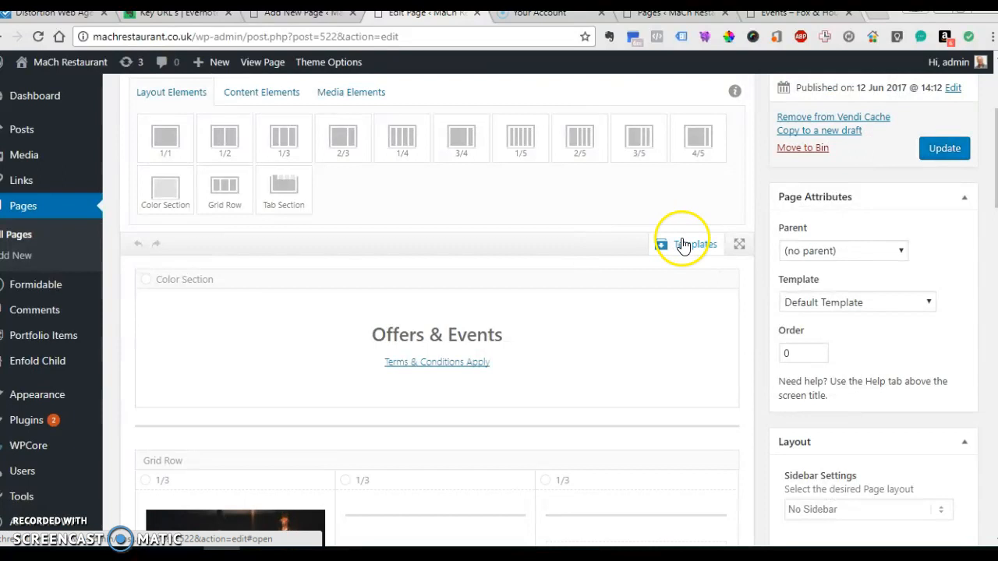
left_click(694, 246)
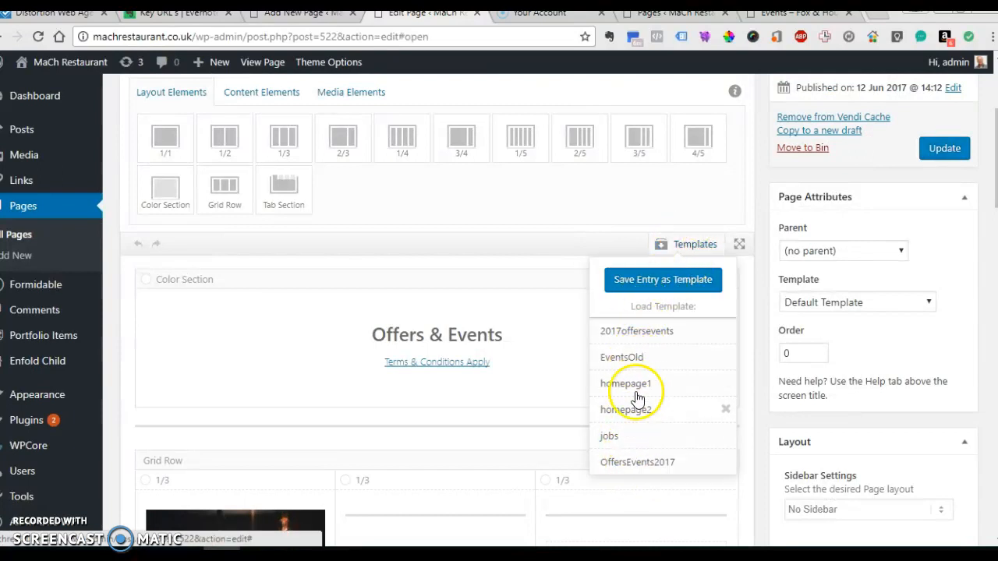
left_click(646, 334)
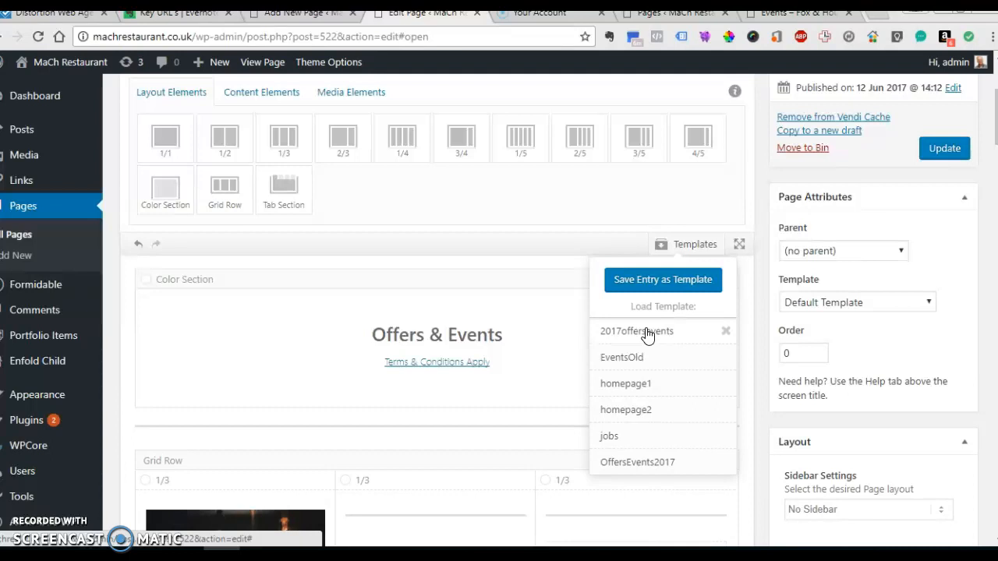
- Switch to the unsaved new page and examine the layout sections loaded from the template
left_click(302, 11)
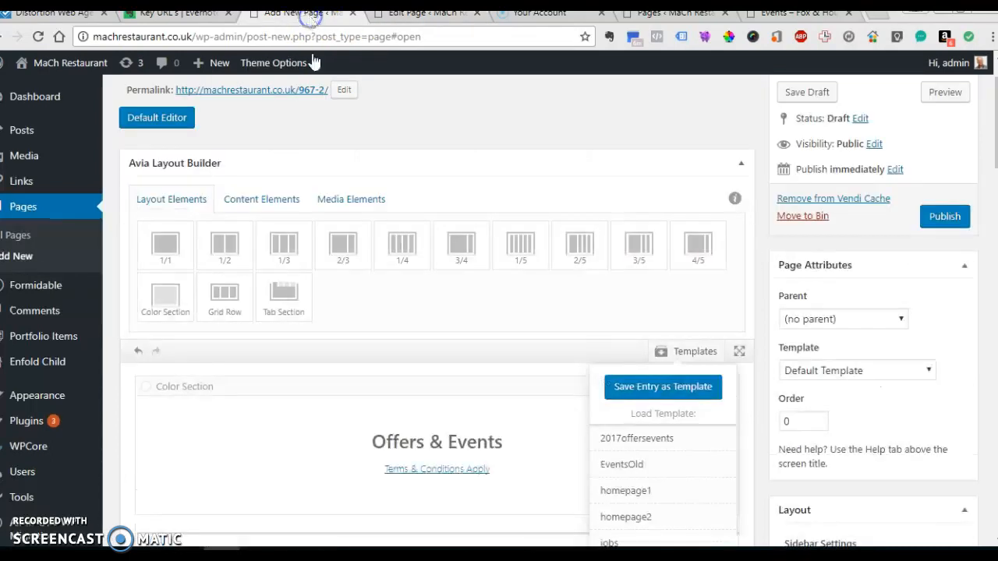
scroll(499, 244, "down", 5)
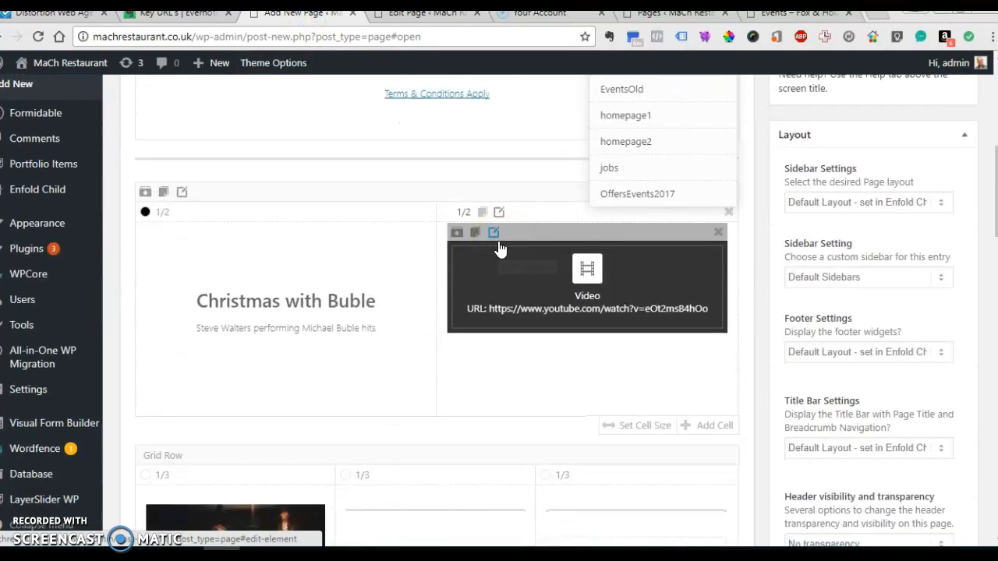
scroll(499, 246, "down", 4)
scroll(499, 243, "up", 5)
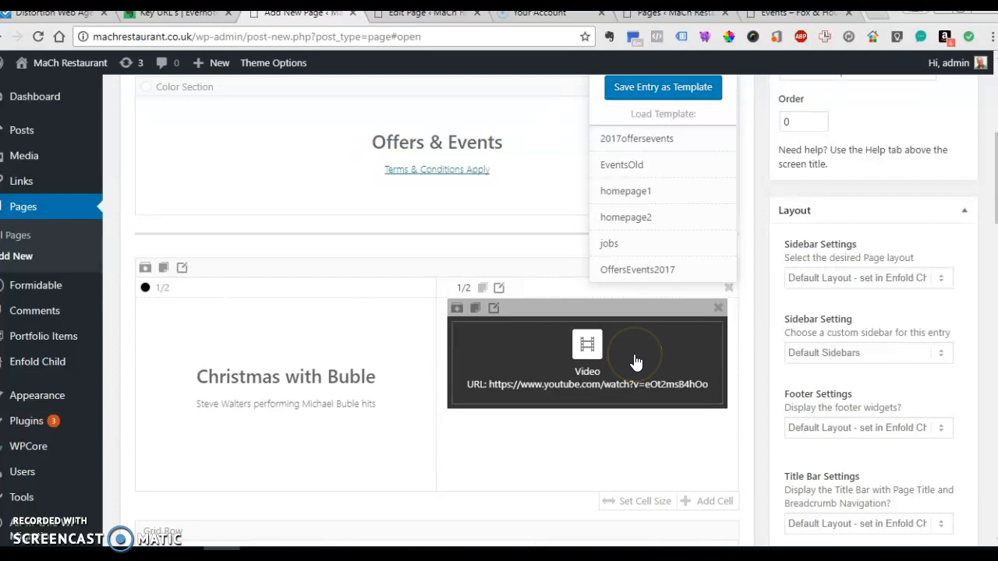
scroll(635, 363, "down", 10)
scroll(457, 305, "down", 10)
scroll(457, 304, "up", 6)
scroll(458, 304, "up", 5)
scroll(458, 304, "down", 3)
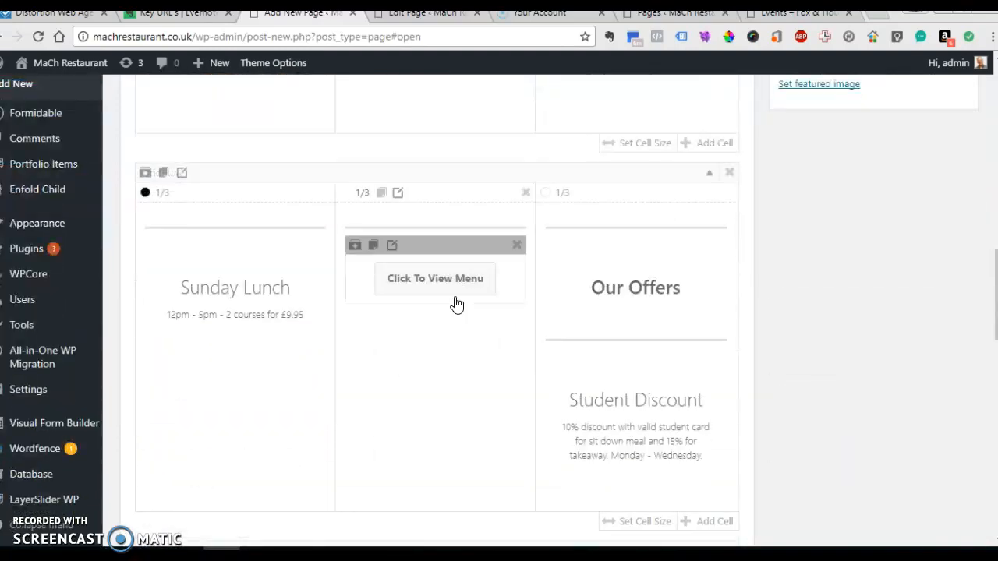
scroll(457, 304, "up", 10)
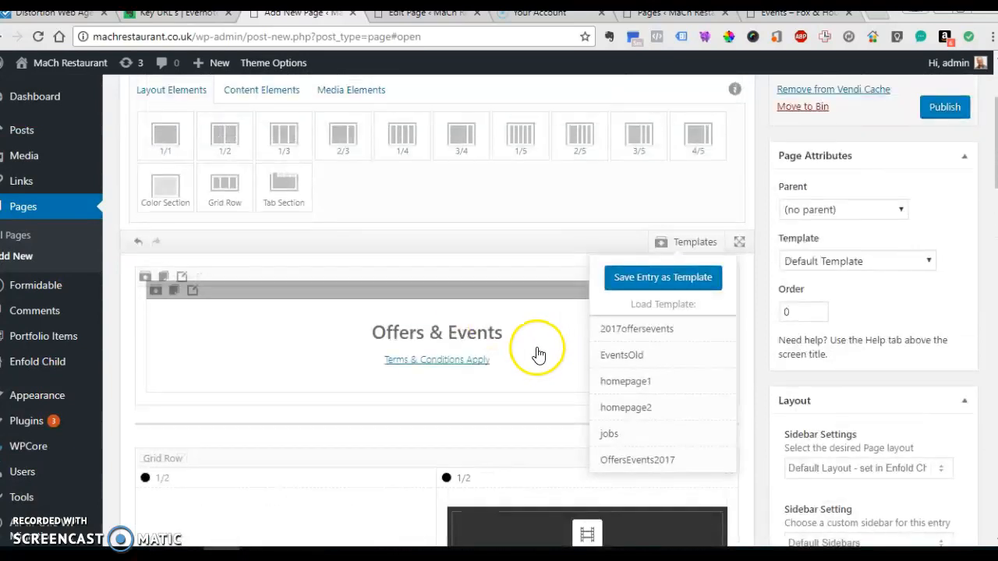
scroll(538, 355, "down", 3)
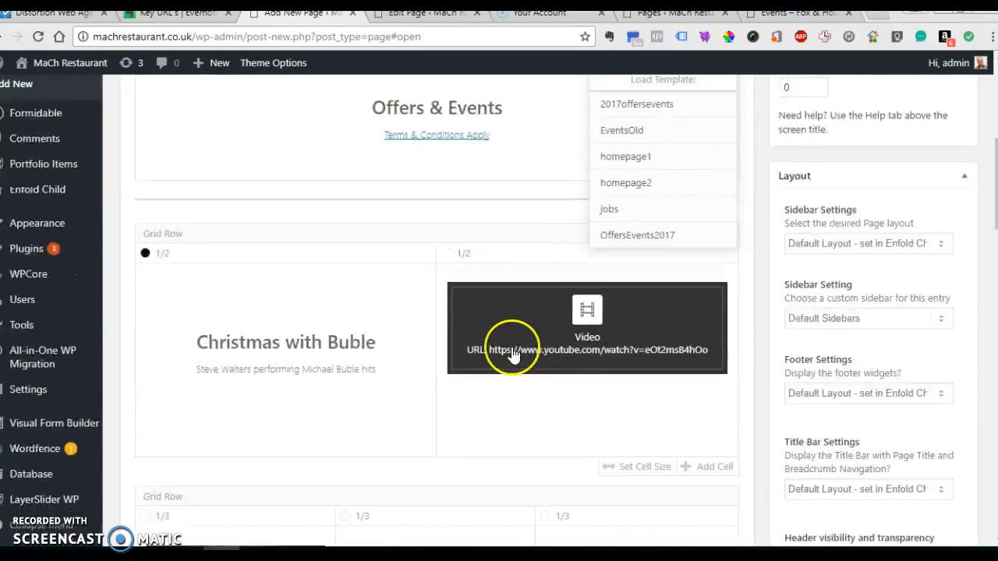
- Review the settings of the Christmas with Buble heading and its neighbouring video element, saving each one
left_click(313, 347)
left_click(151, 193)
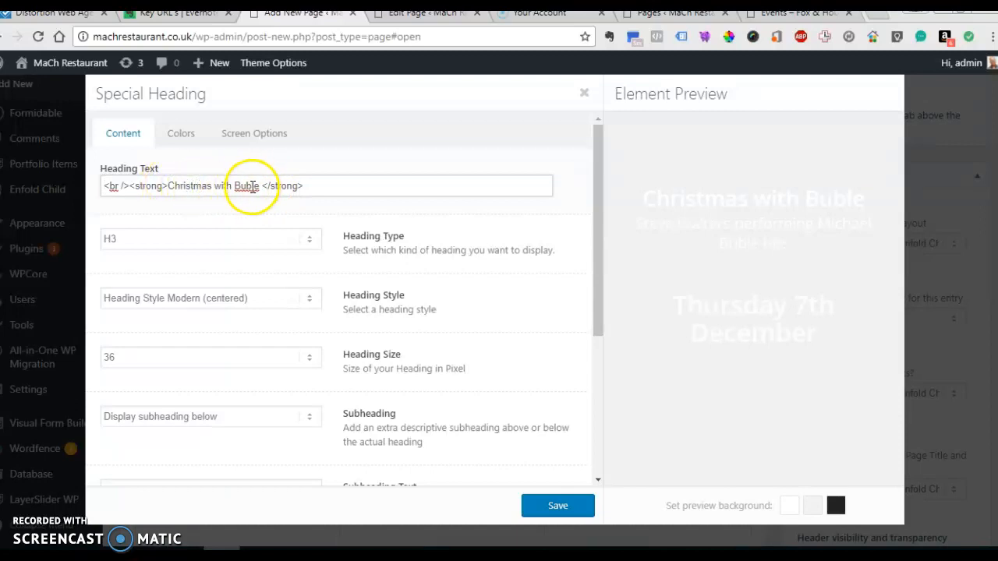
scroll(251, 191, "down", 3)
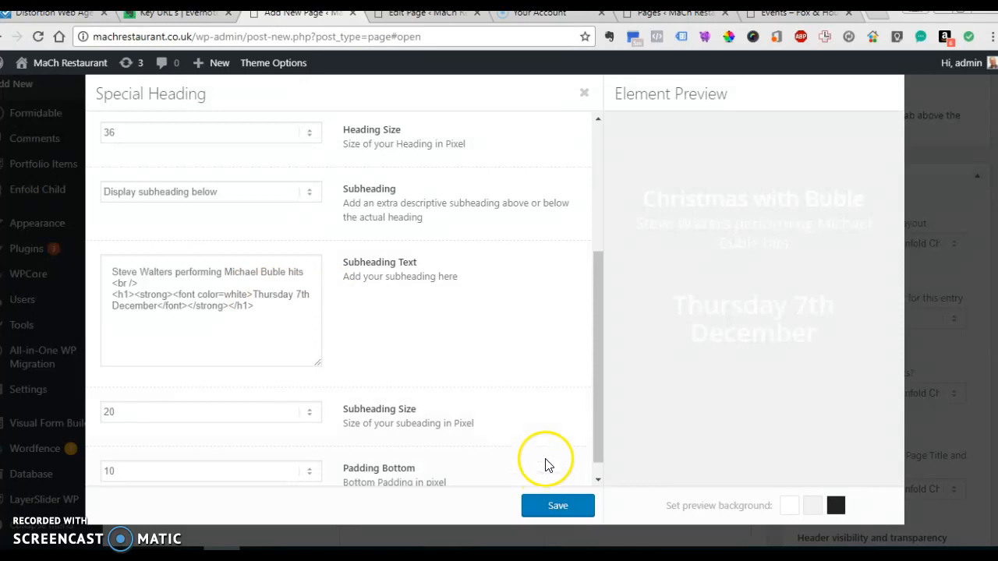
left_click(559, 507)
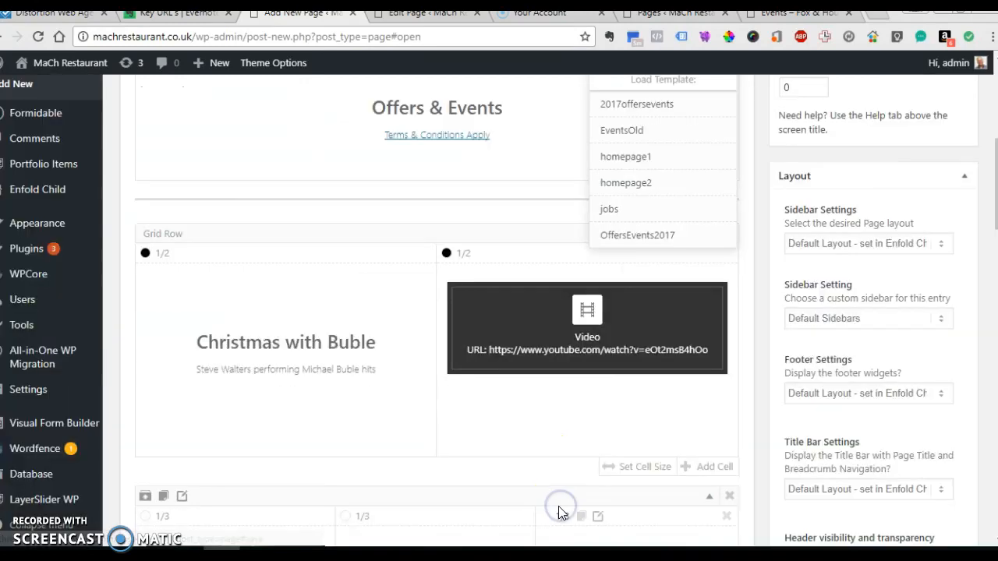
left_click(586, 331)
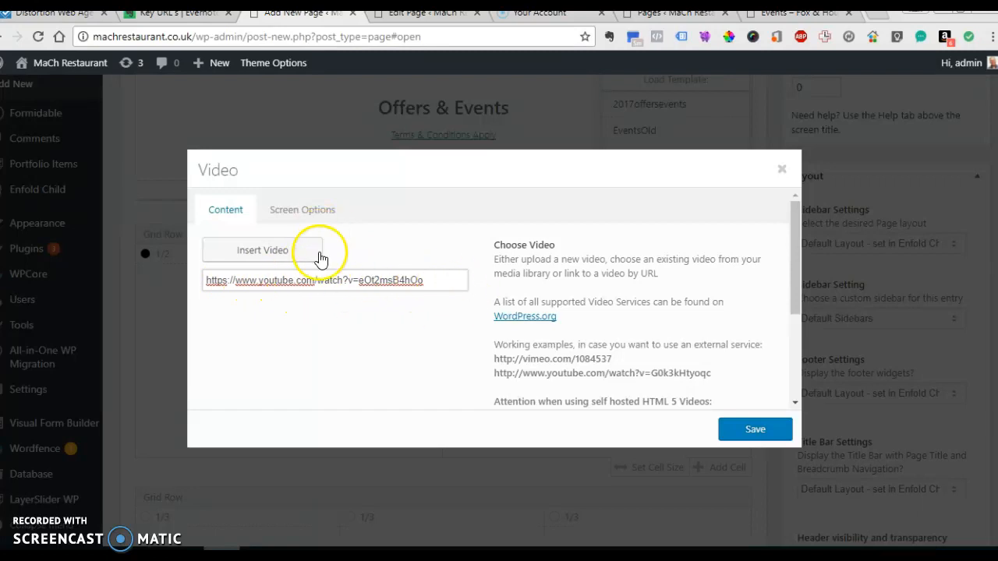
left_click(756, 429)
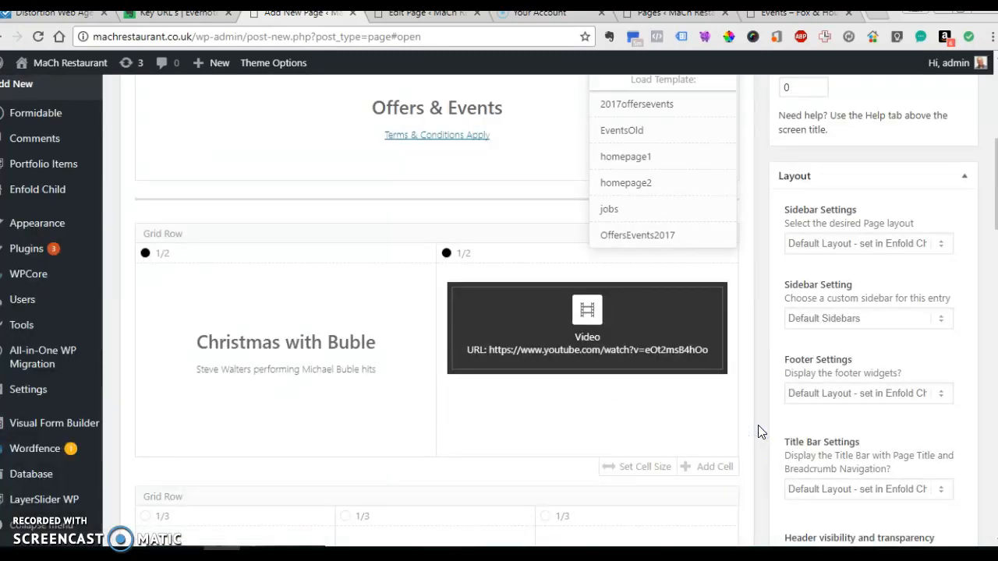
- Look over the new page's attributes, layout and publishing settings, and close the template list
scroll(842, 365, "up", 2)
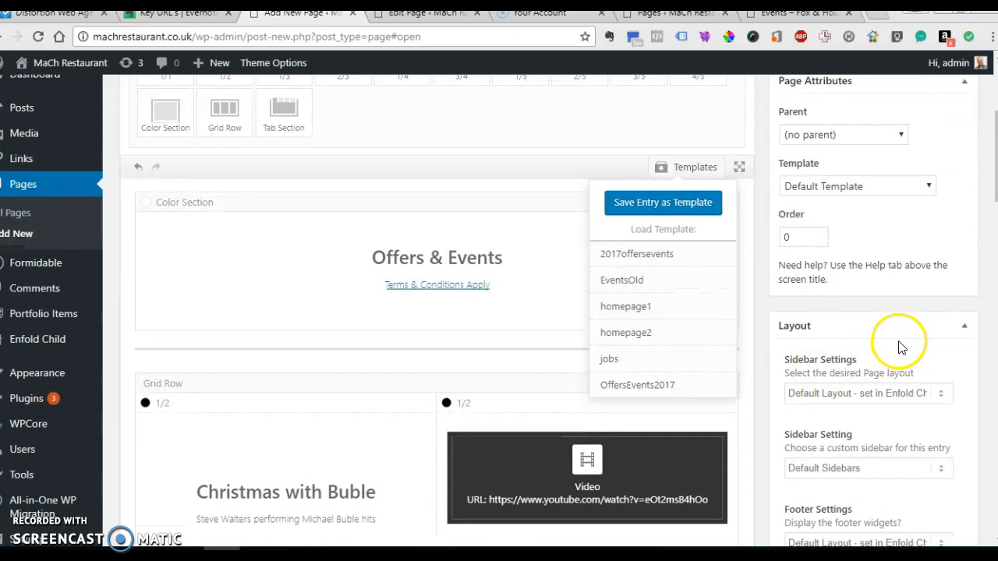
scroll(904, 328, "down", 4)
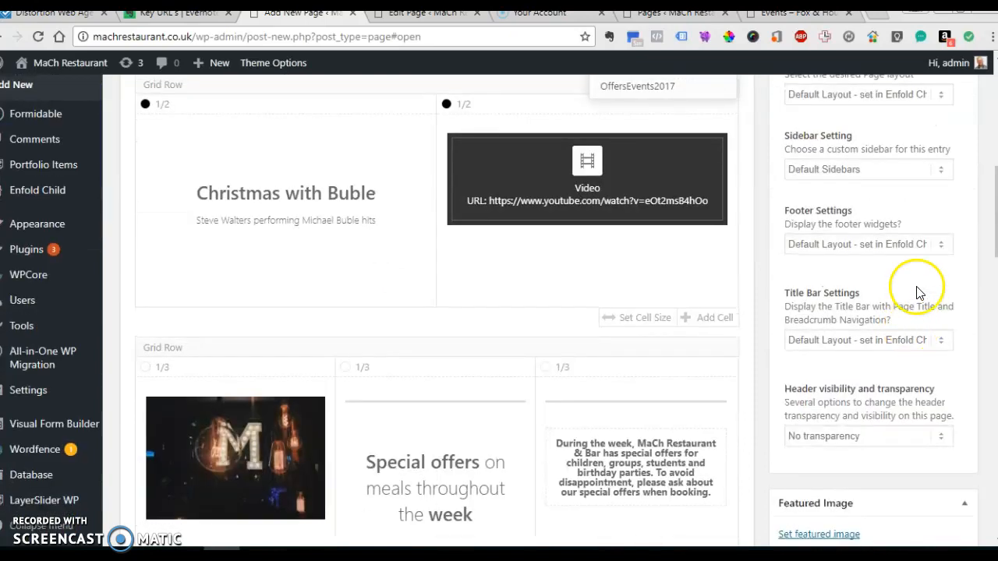
scroll(917, 298, "up", 7)
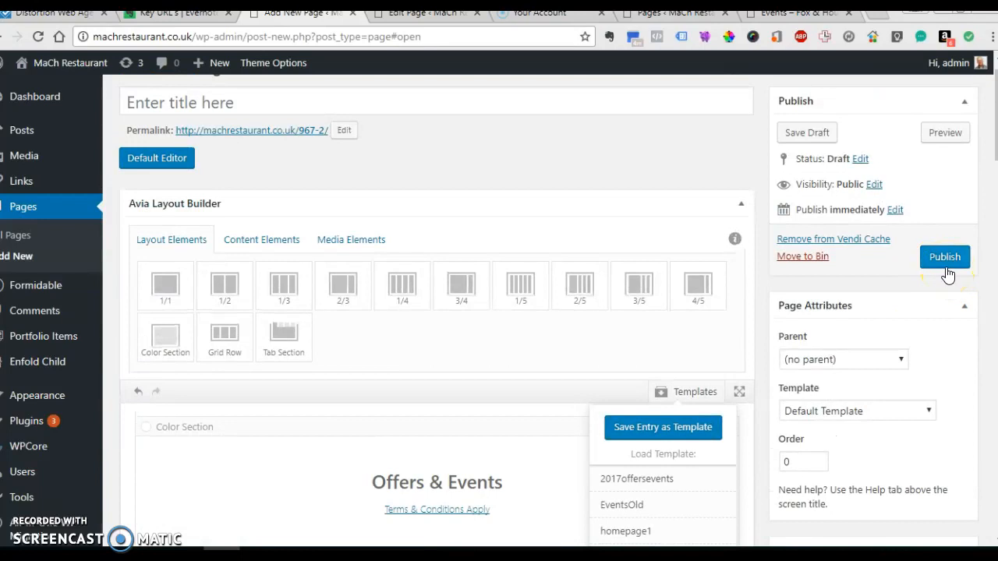
left_click(948, 208)
scroll(936, 211, "down", 3)
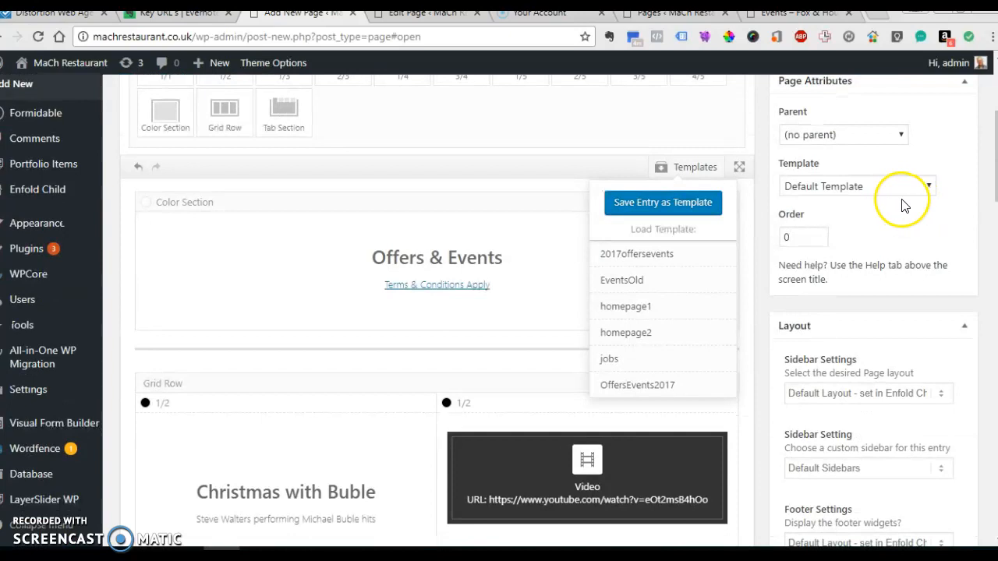
left_click(592, 134)
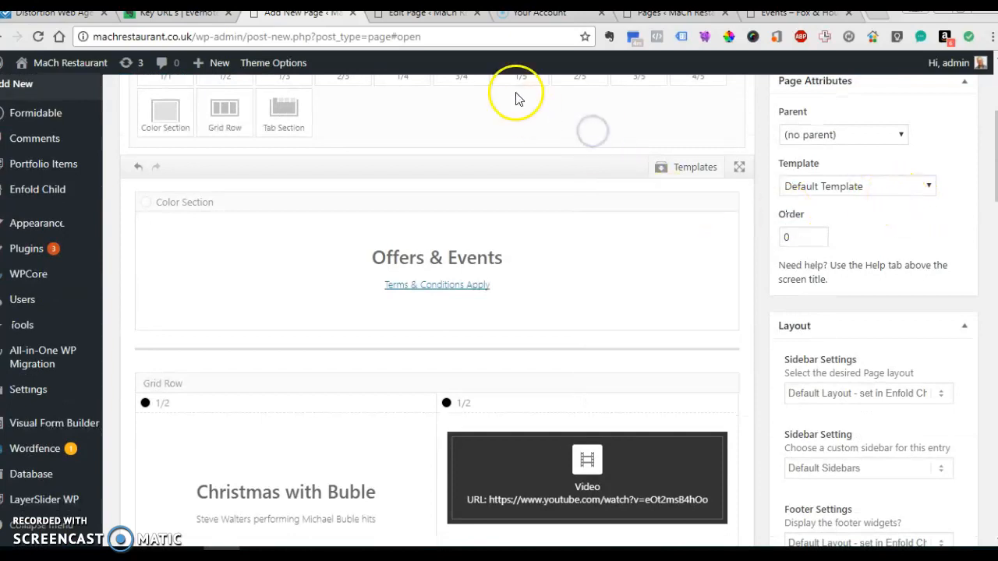
scroll(385, 102, "up", 4)
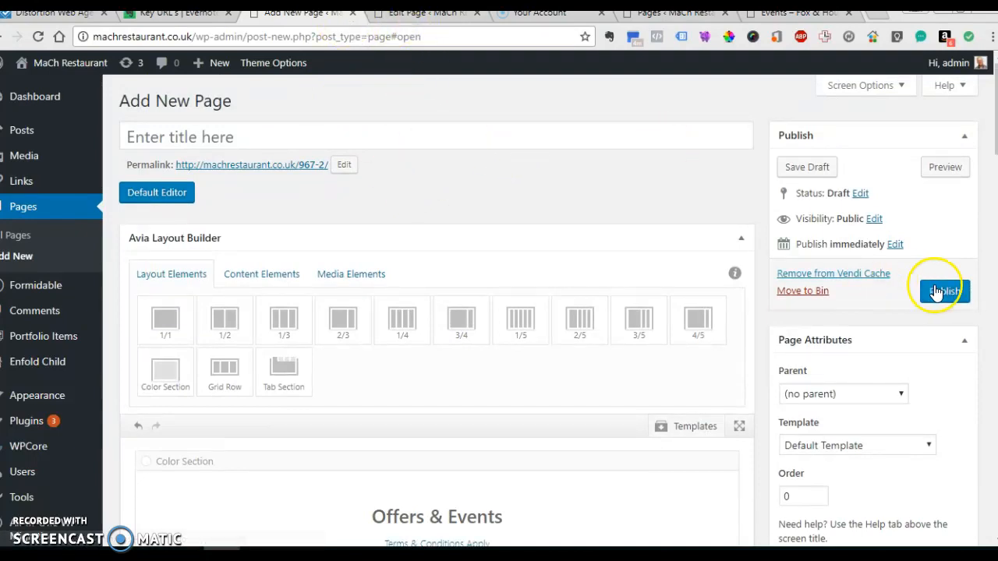
- Title the new page "Test" and publish it
left_click(247, 130)
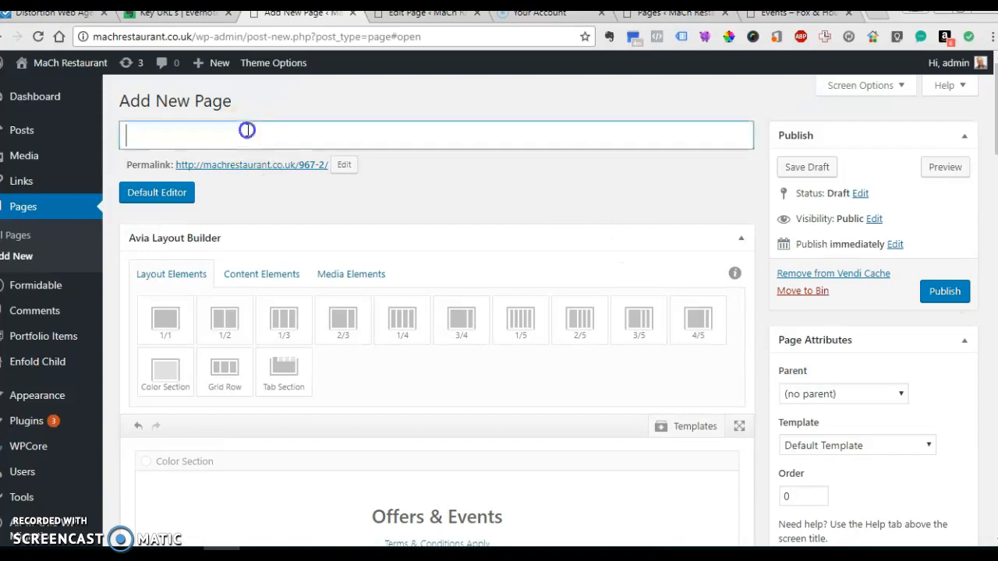
type("Test")
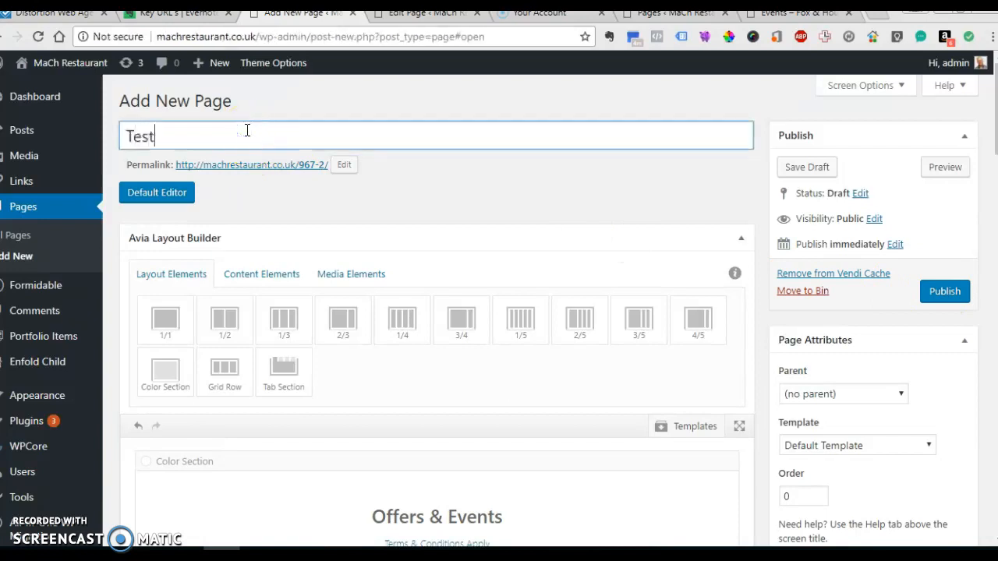
left_click(949, 290)
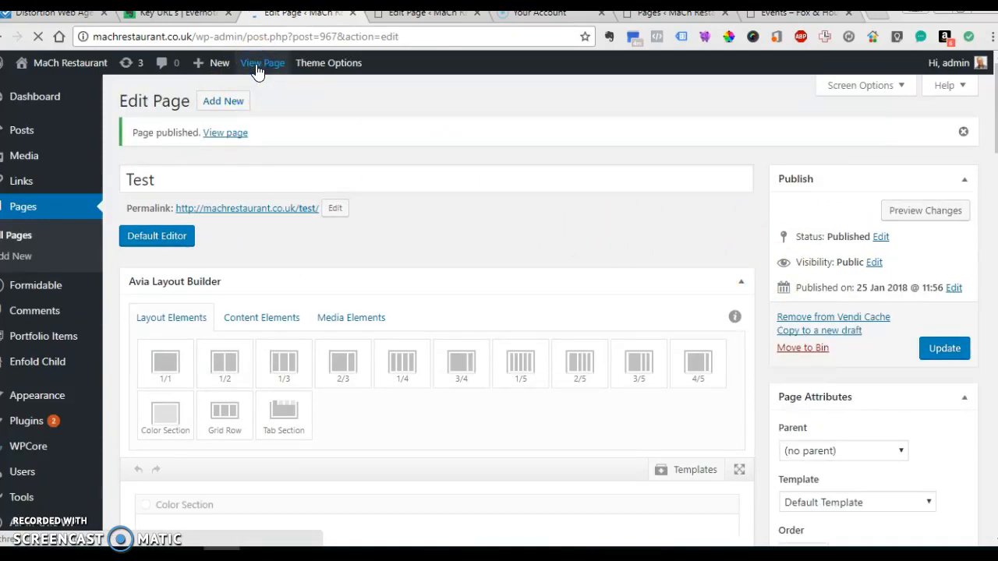
- View the published Test page on the site and check its sections
left_click(257, 63)
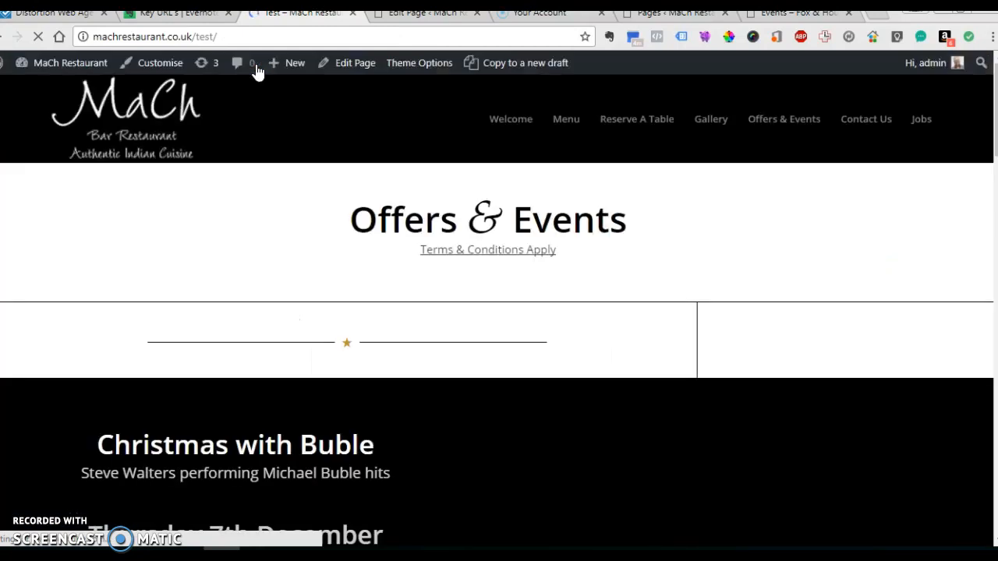
scroll(361, 269, "down", 7)
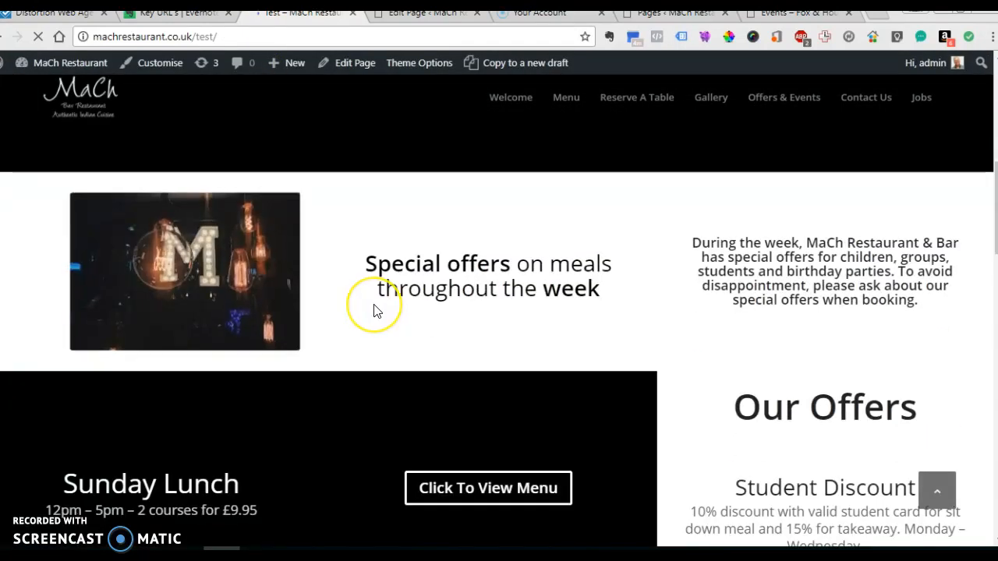
scroll(375, 305, "up", 5)
scroll(375, 304, "down", 3)
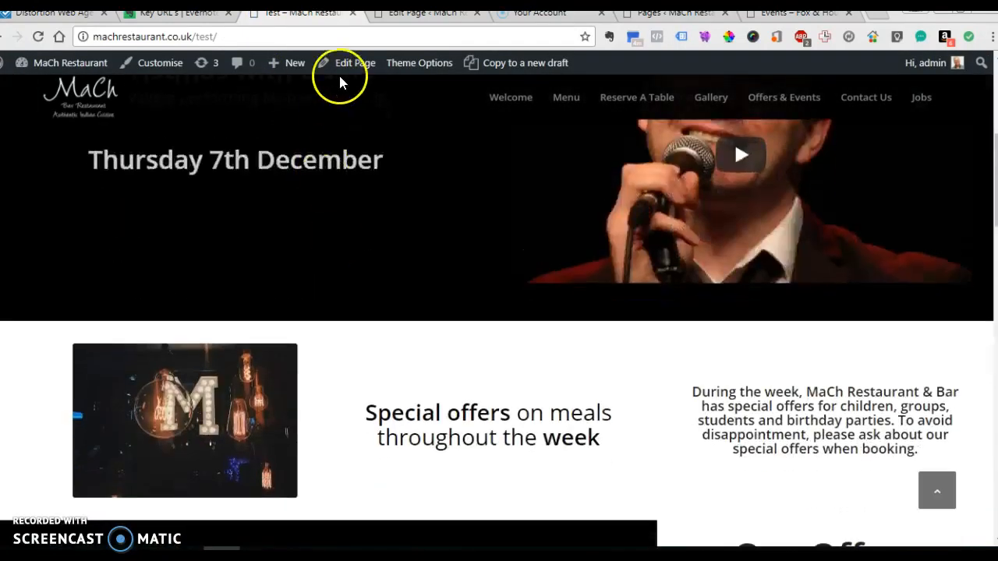
- Edit the Test page to use the No Sidebar layout, update it, and view it on the site
left_click(347, 69)
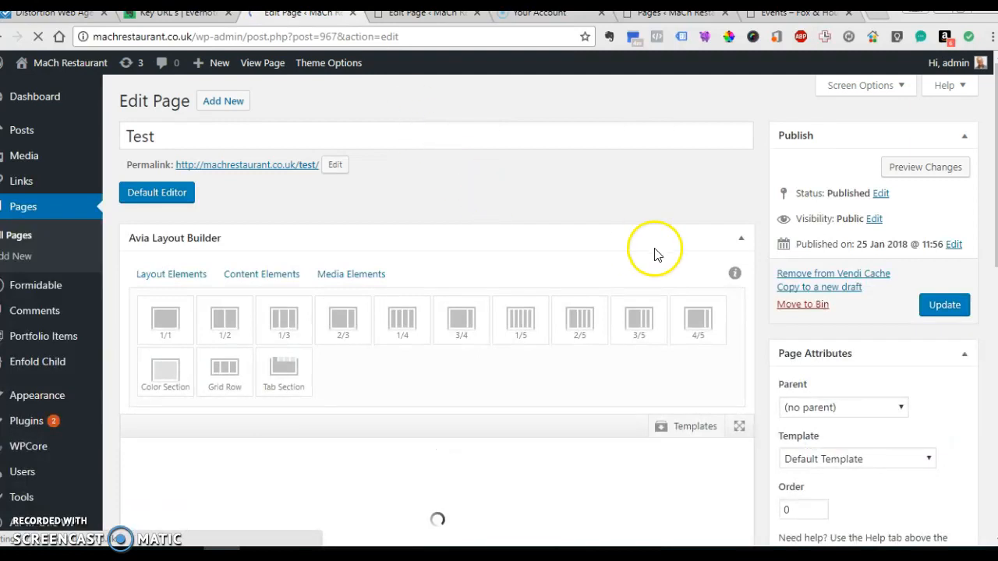
scroll(704, 261, "down", 1)
scroll(922, 430, "down", 5)
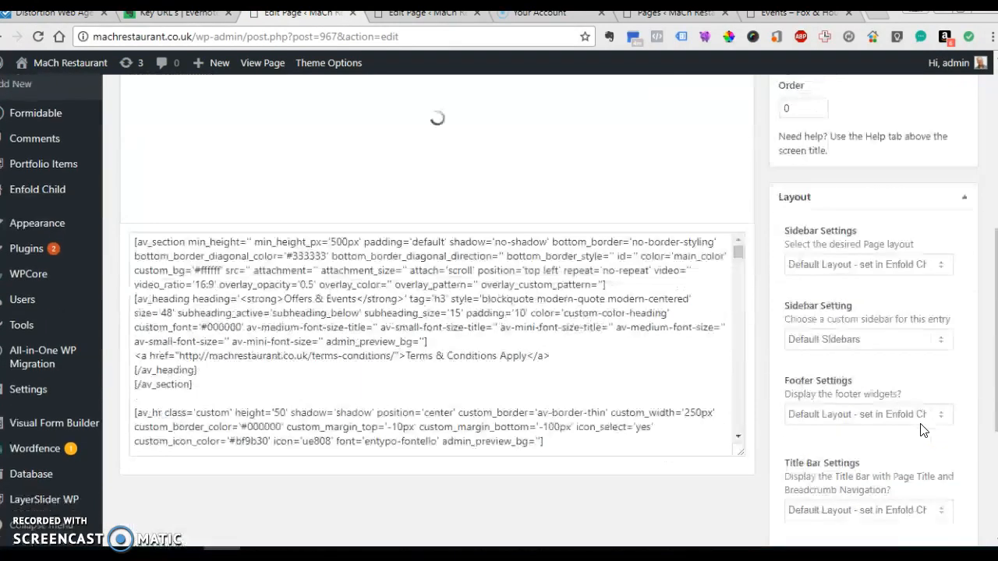
left_click(882, 219)
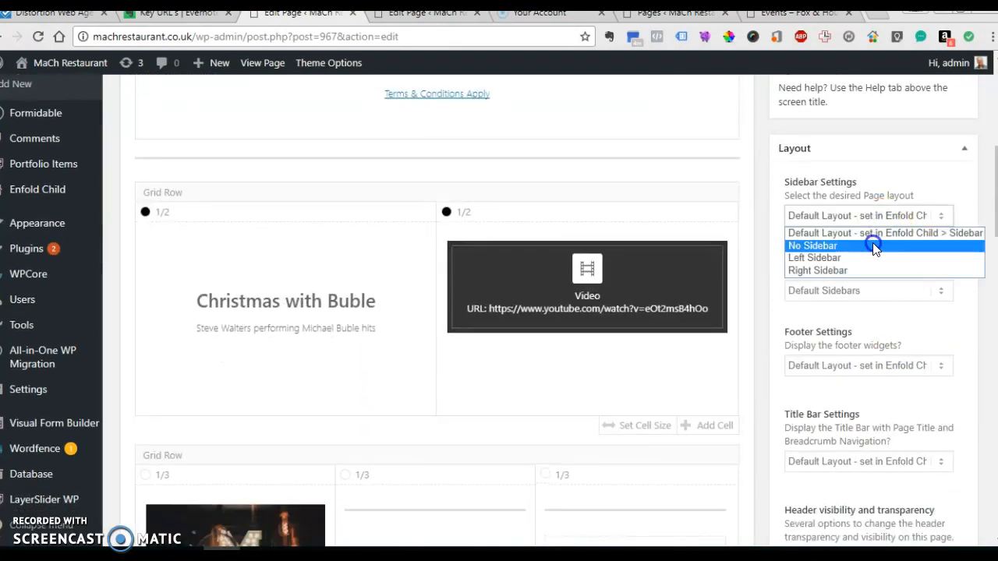
left_click(877, 248)
scroll(883, 247, "up", 6)
left_click(946, 305)
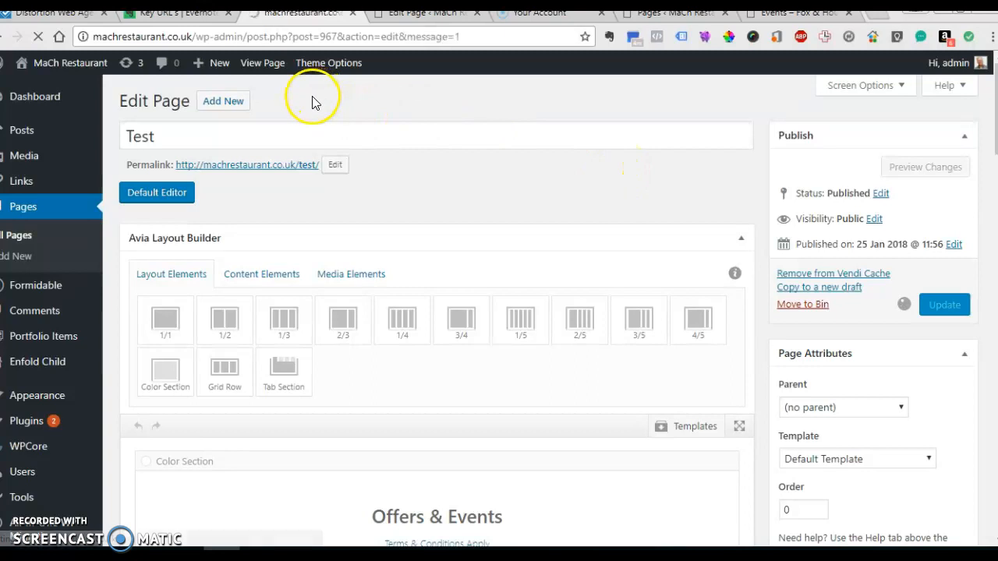
left_click(267, 67)
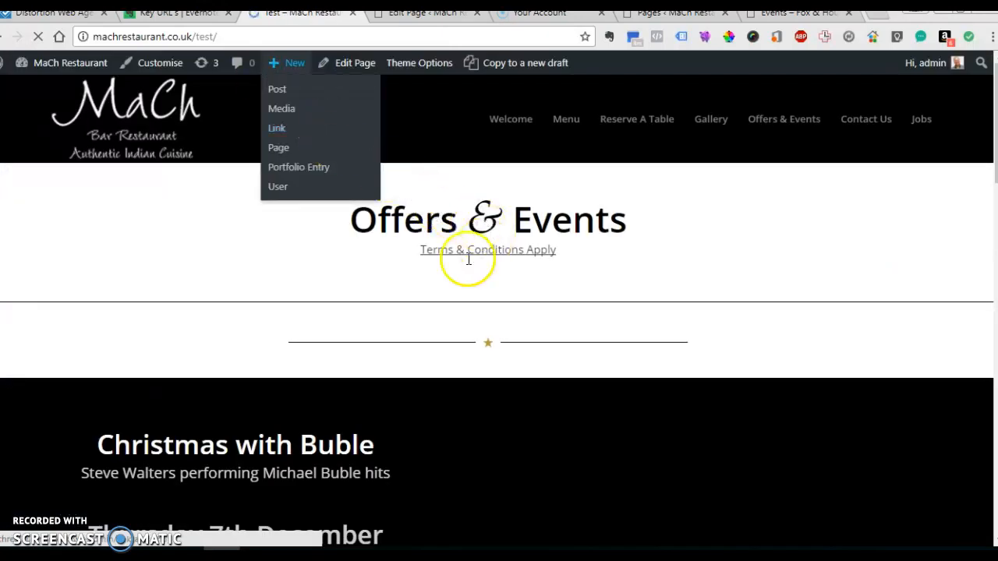
- Look through the published Test page's heading, separator, Christmas with Buble row and offers sections
scroll(574, 319, "down", 3)
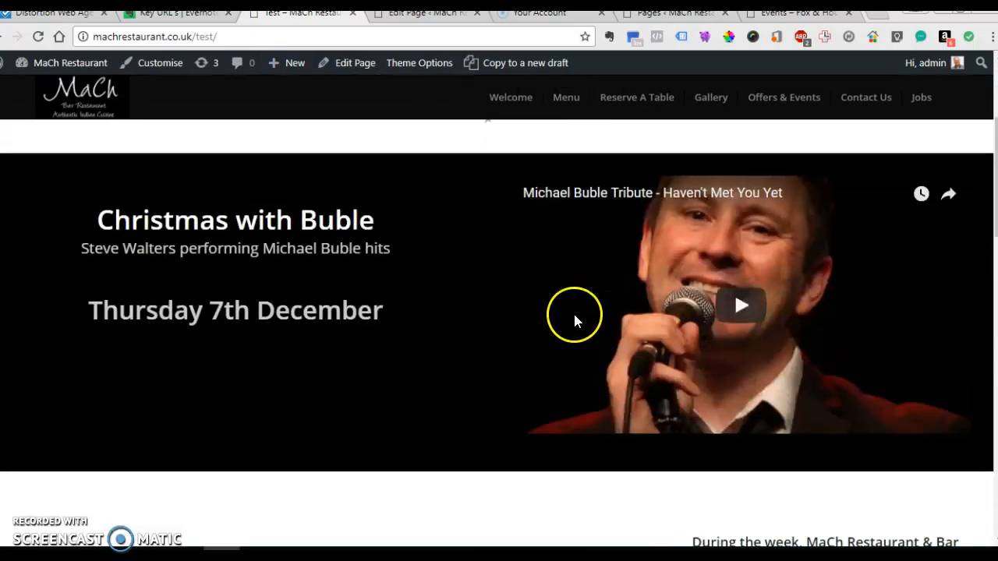
scroll(575, 317, "down", 3)
scroll(577, 317, "down", 4)
scroll(573, 315, "up", 7)
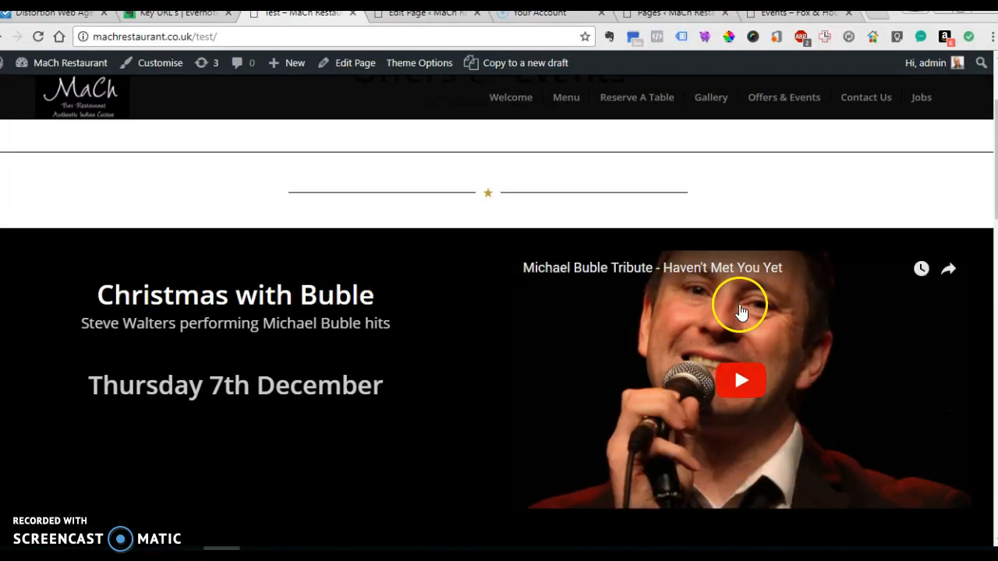
scroll(704, 309, "down", 1)
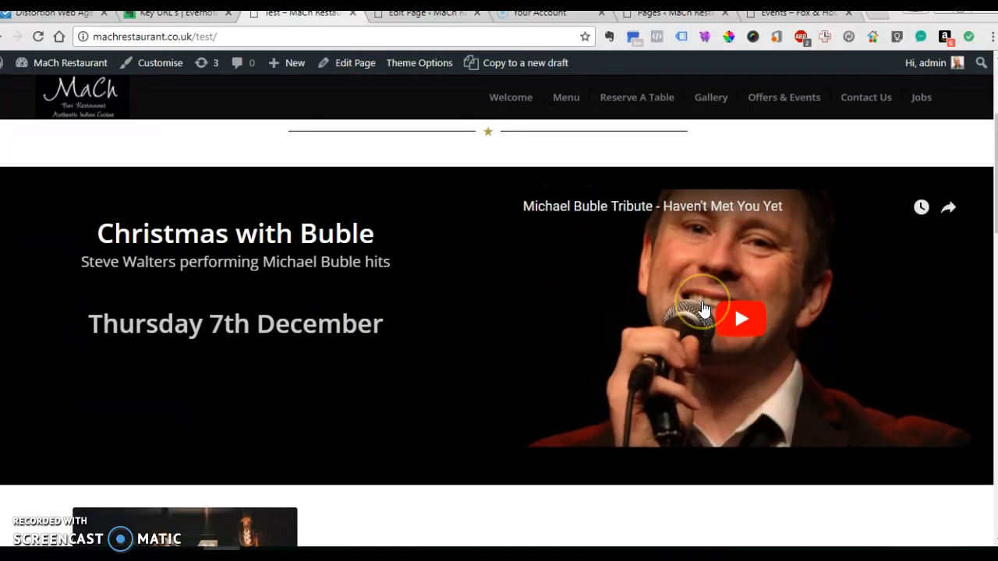
scroll(704, 309, "up", 3)
- Open the Test page for editing and delete the separator between the Offers & Events heading section and the Christmas with Buble row
left_click(355, 67)
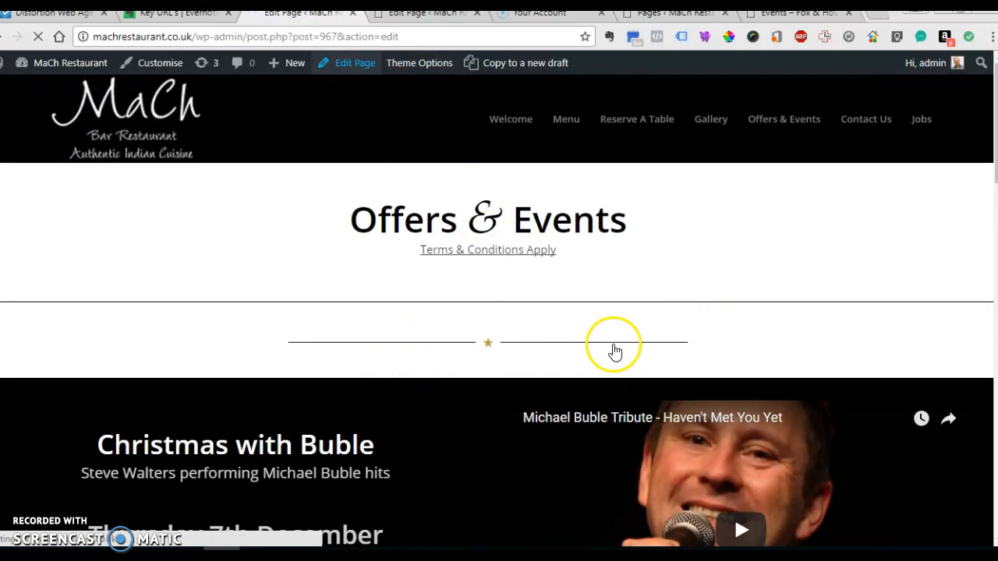
scroll(401, 310, "down", 3)
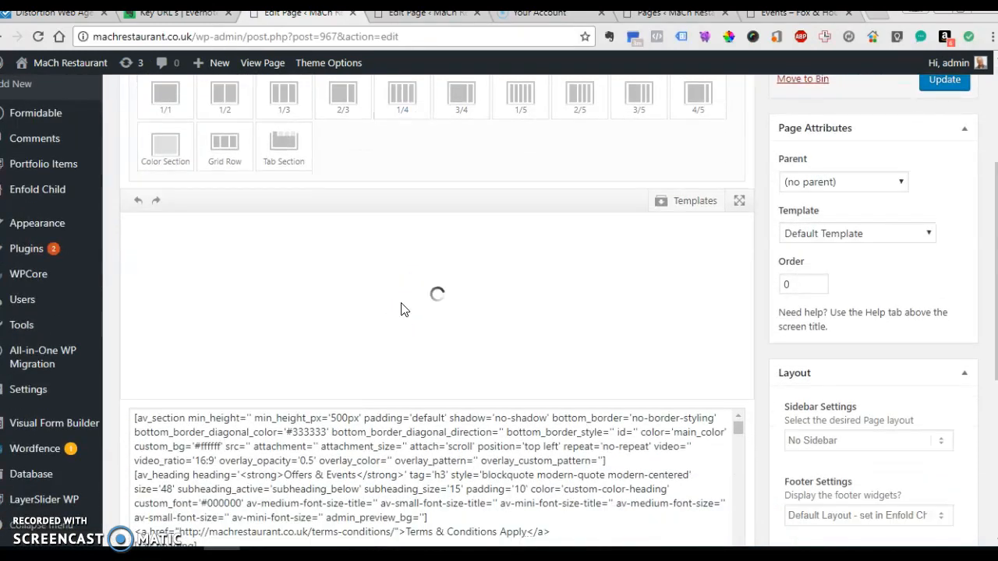
scroll(402, 306, "down", 1)
left_click_drag(400, 301, 727, 307)
left_click(728, 308)
left_click(523, 305)
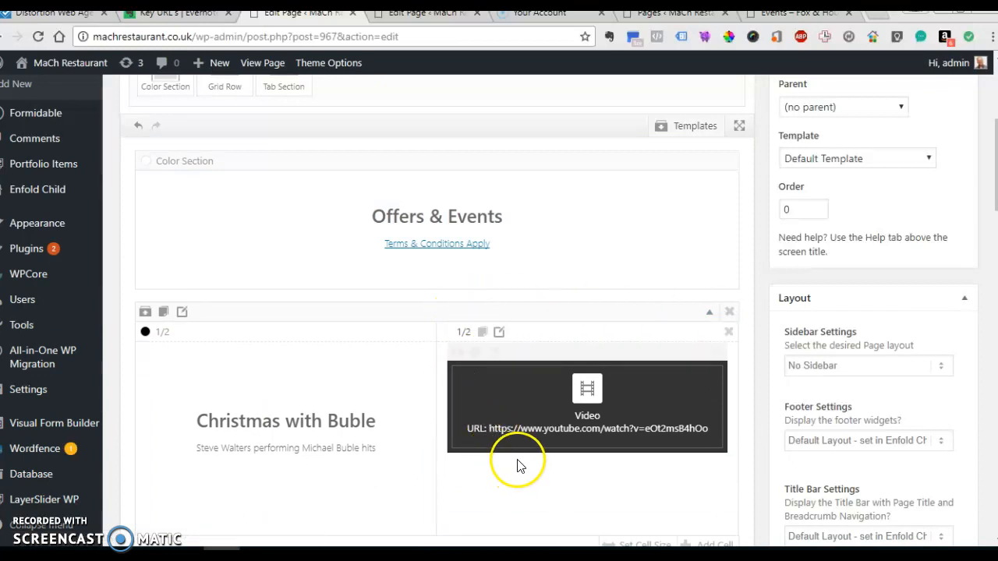
- Clone the Christmas with Buble grid row, including its video cell, in the Test page layout
scroll(518, 466, "down", 1)
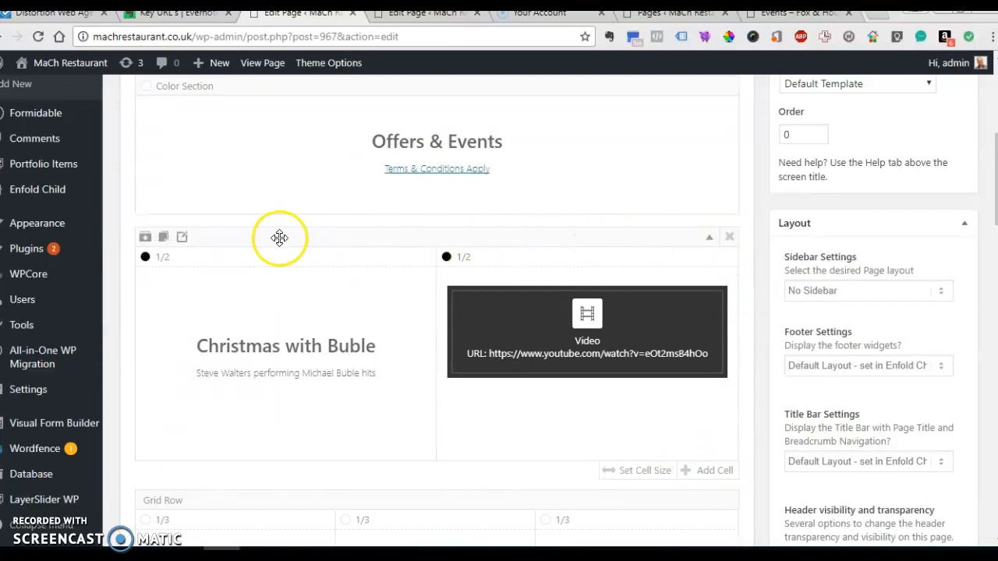
left_click(164, 242)
scroll(163, 242, "down", 2)
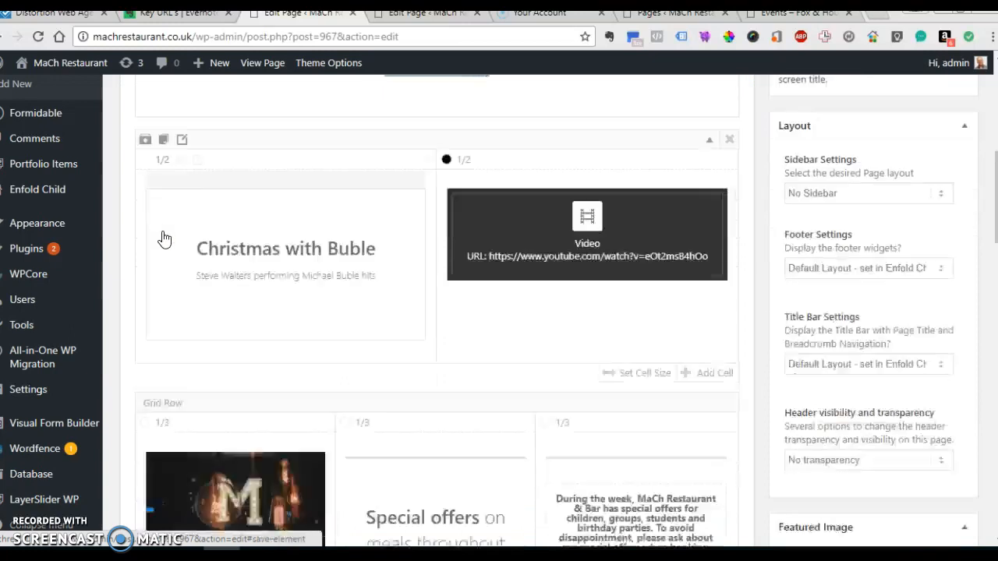
scroll(166, 239, "up", 2)
left_click(163, 236)
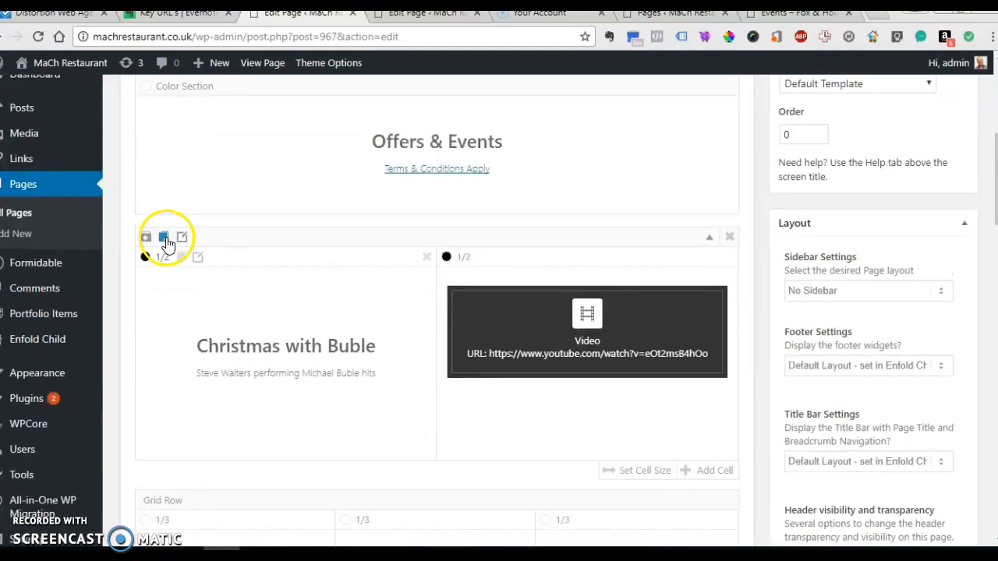
scroll(168, 239, "down", 3)
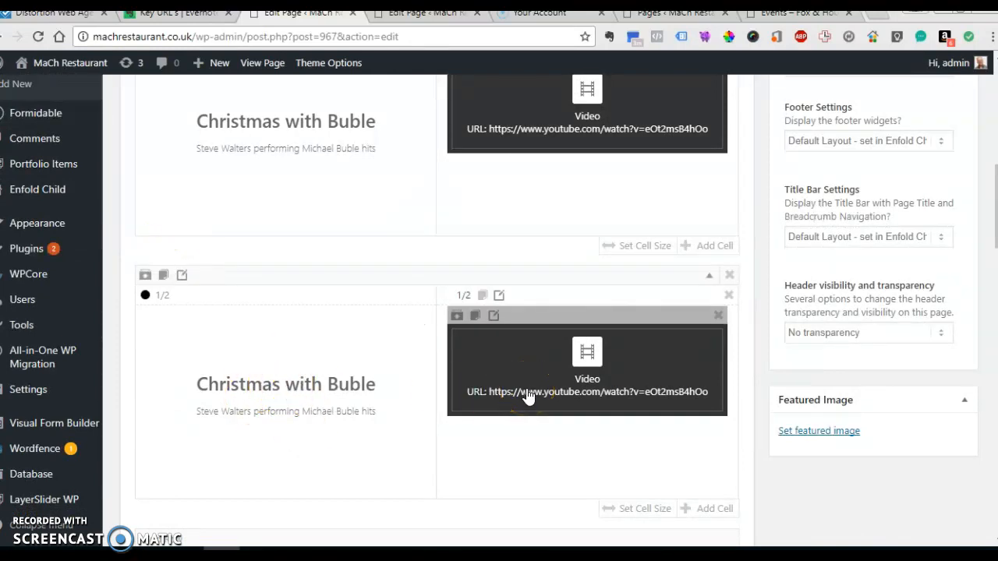
scroll(551, 296, "up", 3)
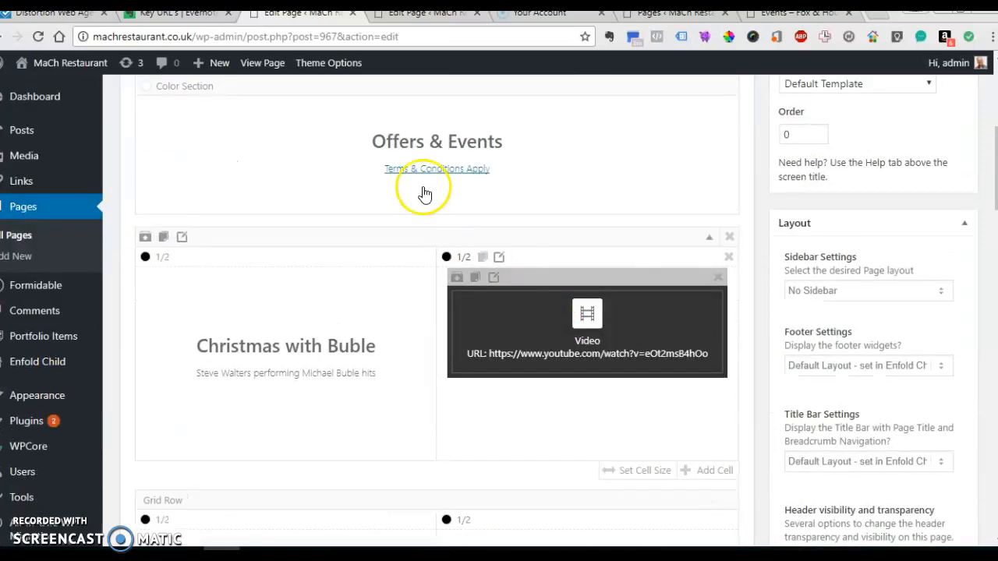
- Switch to the Offers & Events page editor and bring up its list of saved templates
left_click(415, 15)
scroll(441, 143, "down", 3)
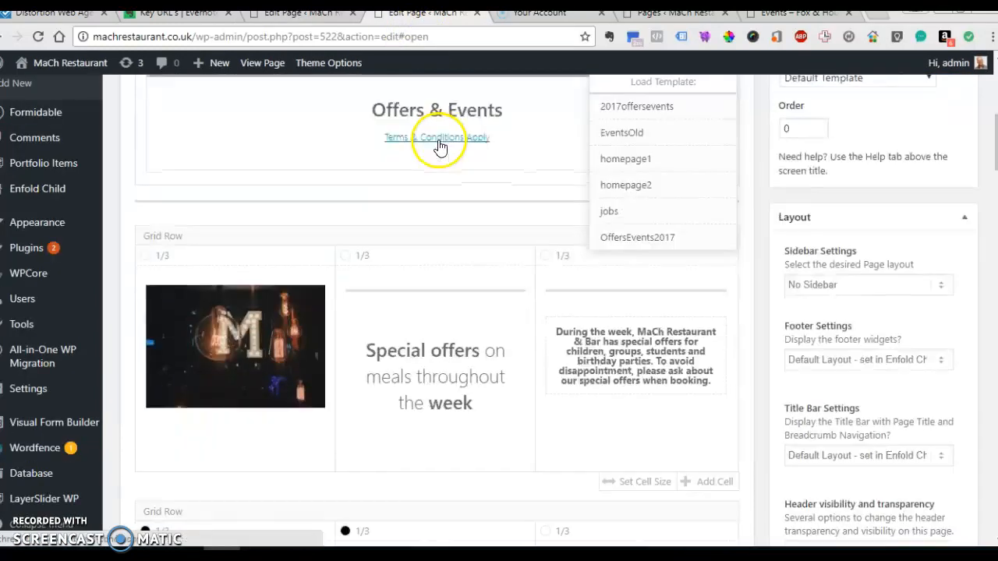
scroll(375, 124, "up", 3)
left_click(465, 244)
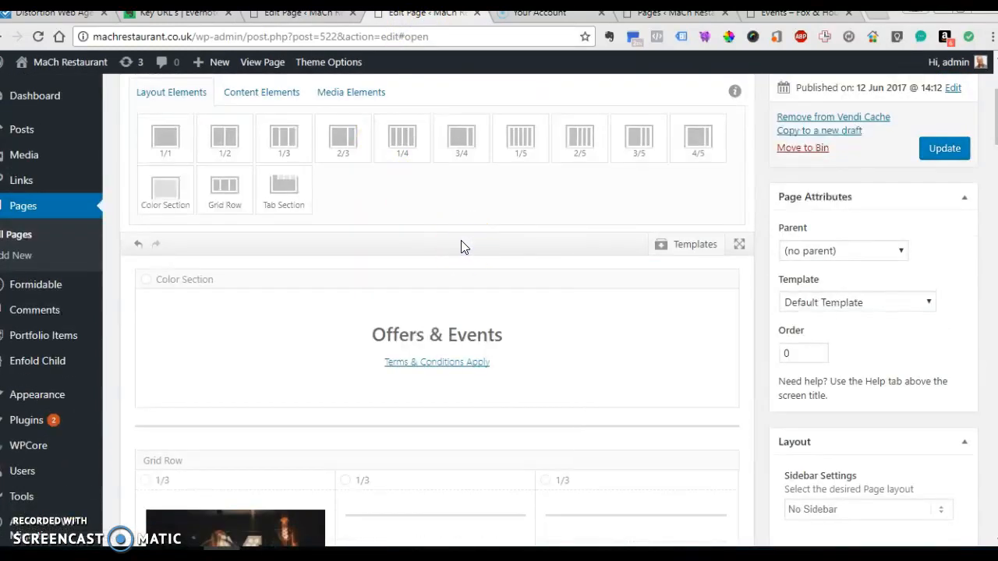
left_click(508, 251)
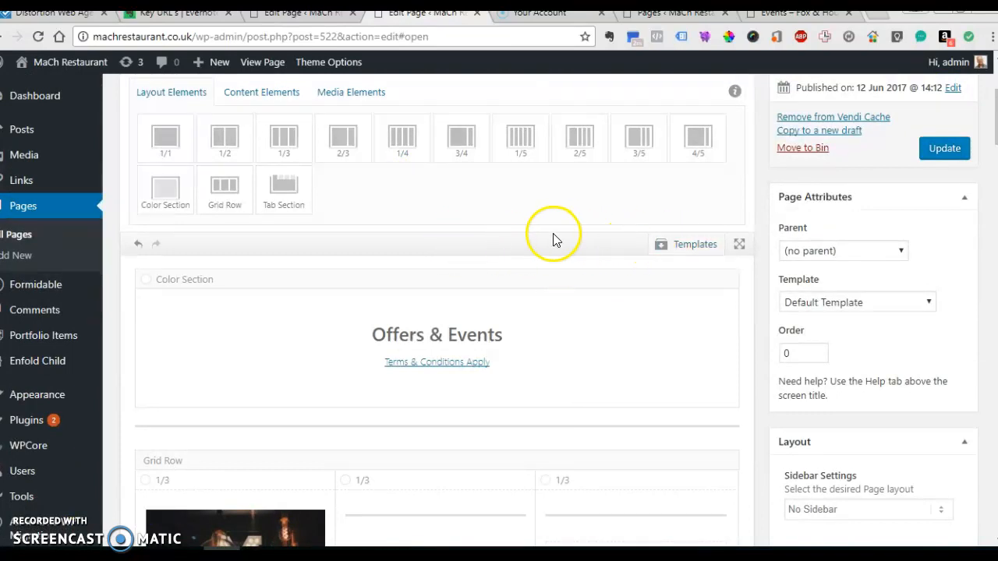
scroll(553, 240, "down", 2)
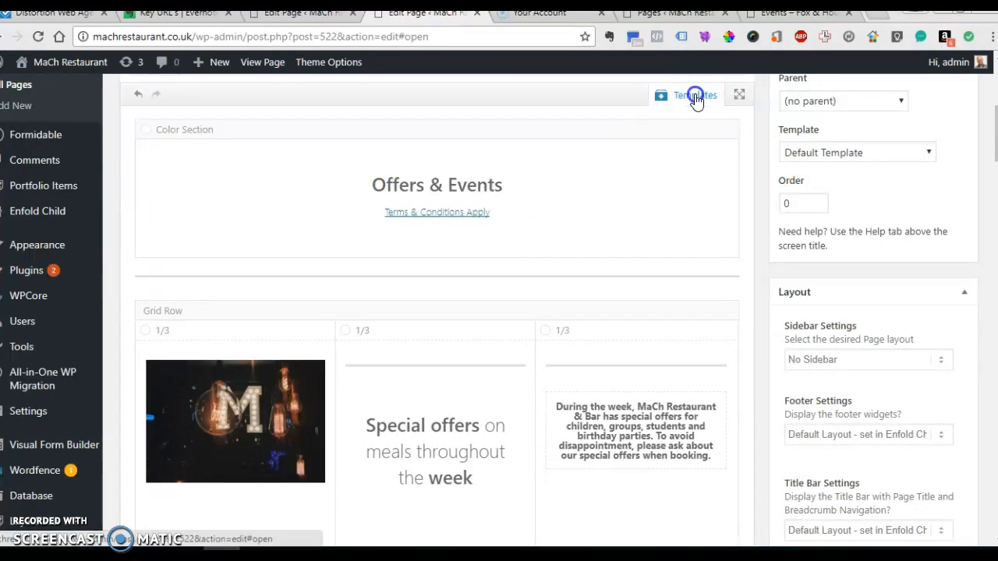
left_click(695, 94)
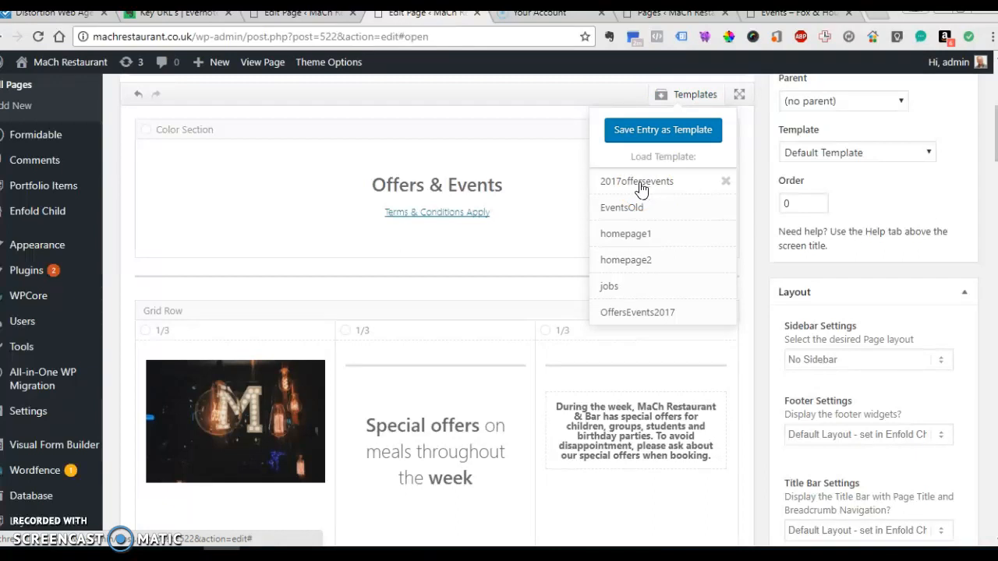
- Examine the Offers & Events layout from top to bottom and locate the repeated template sections below the original content
scroll(640, 189, "down", 10)
scroll(641, 189, "down", 4)
scroll(641, 189, "down", 3)
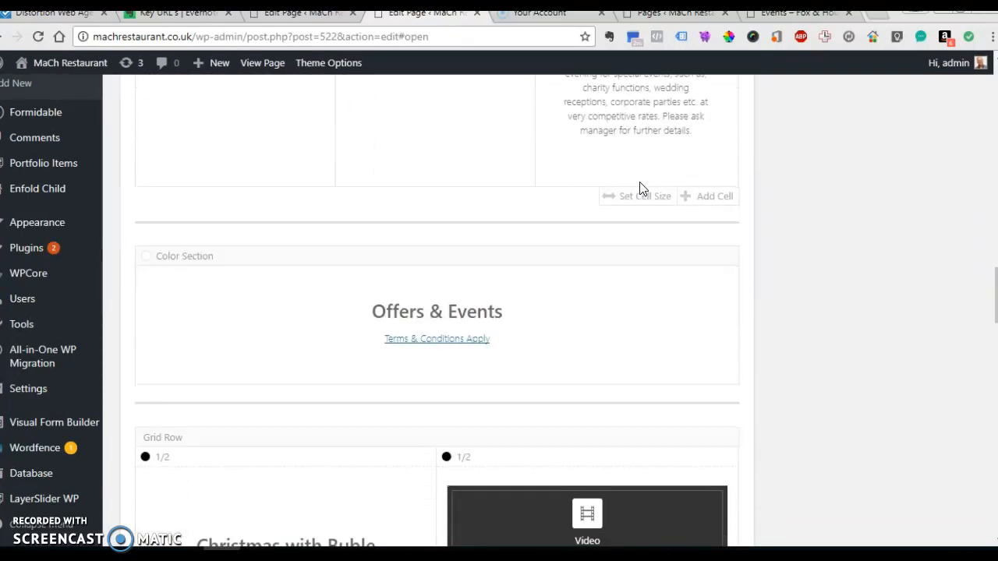
scroll(641, 189, "down", 3)
scroll(640, 190, "up", 5)
scroll(641, 190, "up", 15)
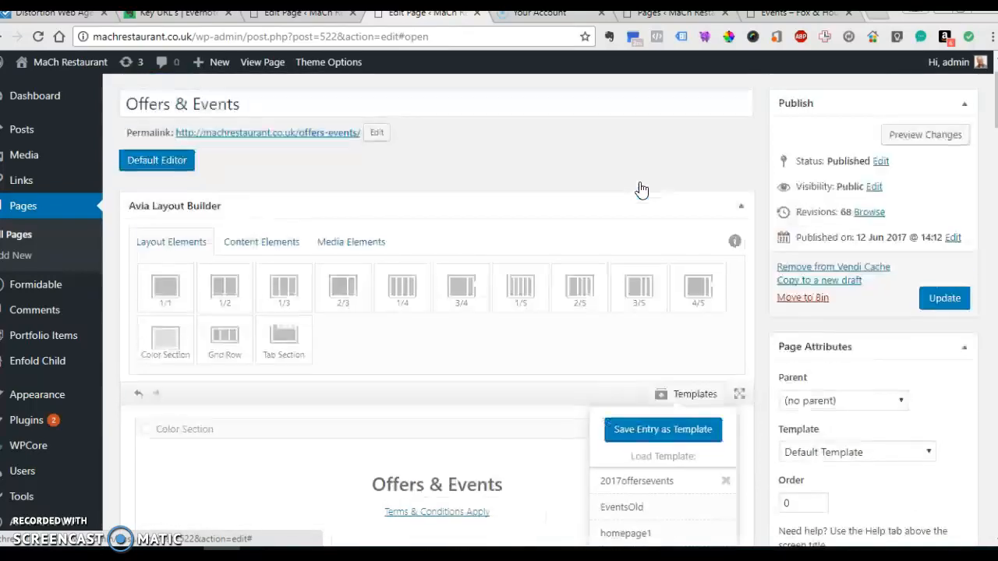
scroll(640, 189, "down", 15)
scroll(643, 209, "down", 5)
scroll(640, 200, "up", 1)
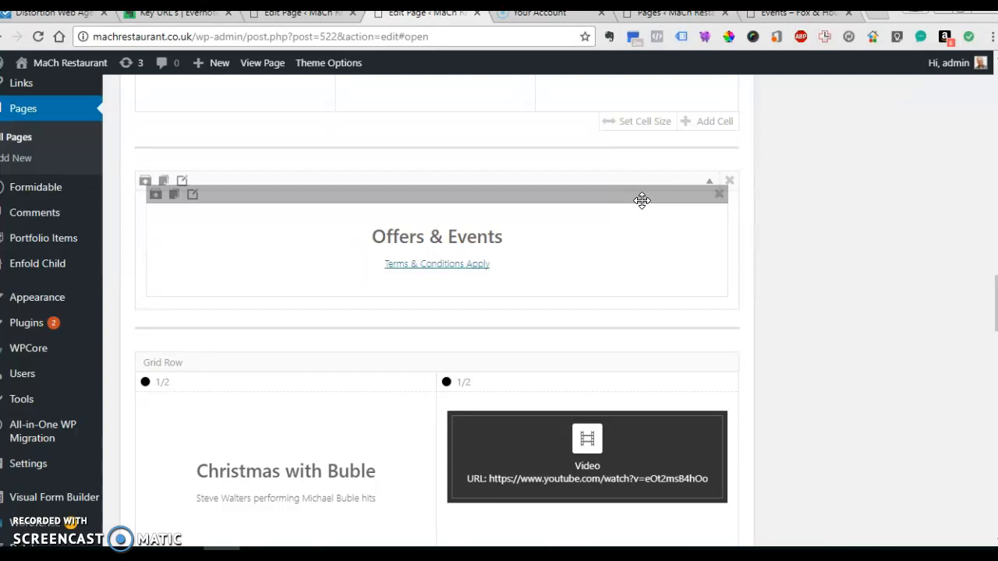
- Delete the repeated Offers & Events heading section and all grid rows and separators from there to the layout's end
left_click_drag(710, 189, 729, 187)
left_click(725, 181)
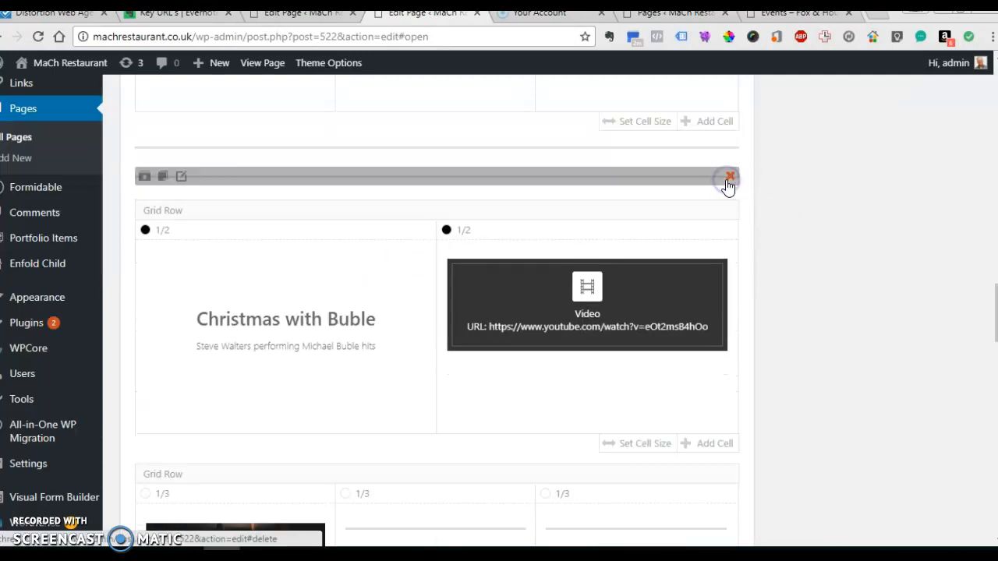
left_click(728, 178)
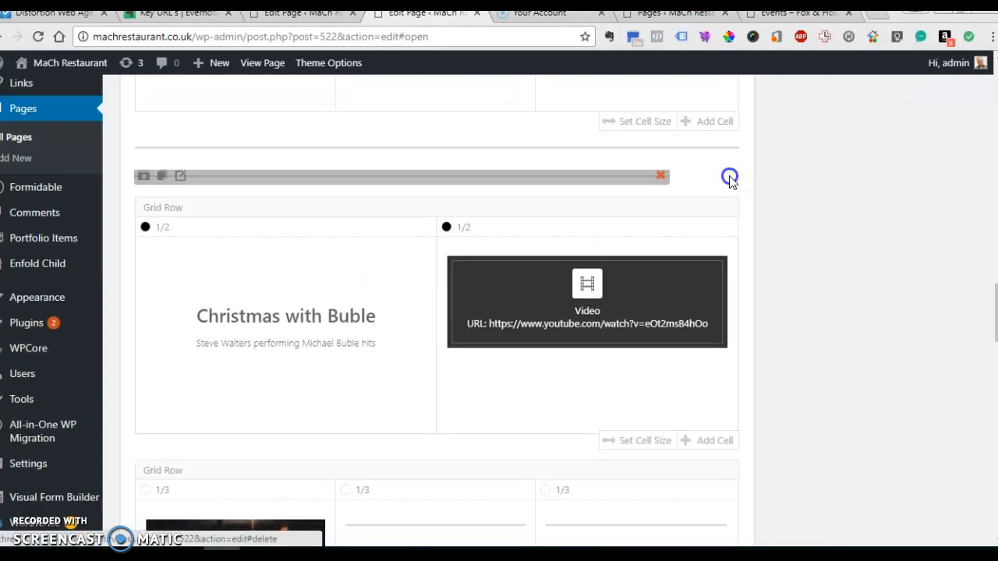
left_click(729, 181)
left_click(729, 181)
left_click(728, 183)
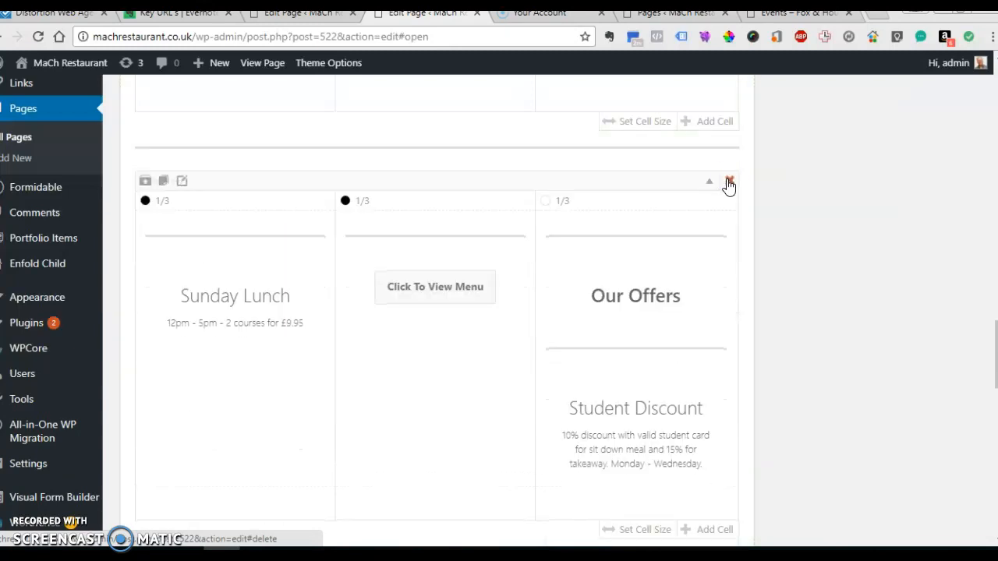
left_click(726, 184)
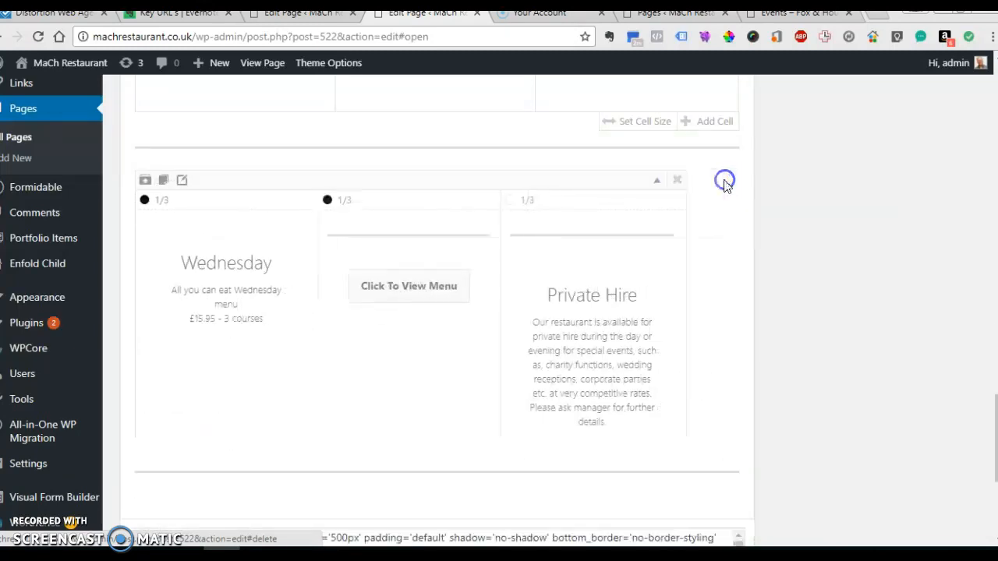
left_click(724, 181)
left_click(731, 178)
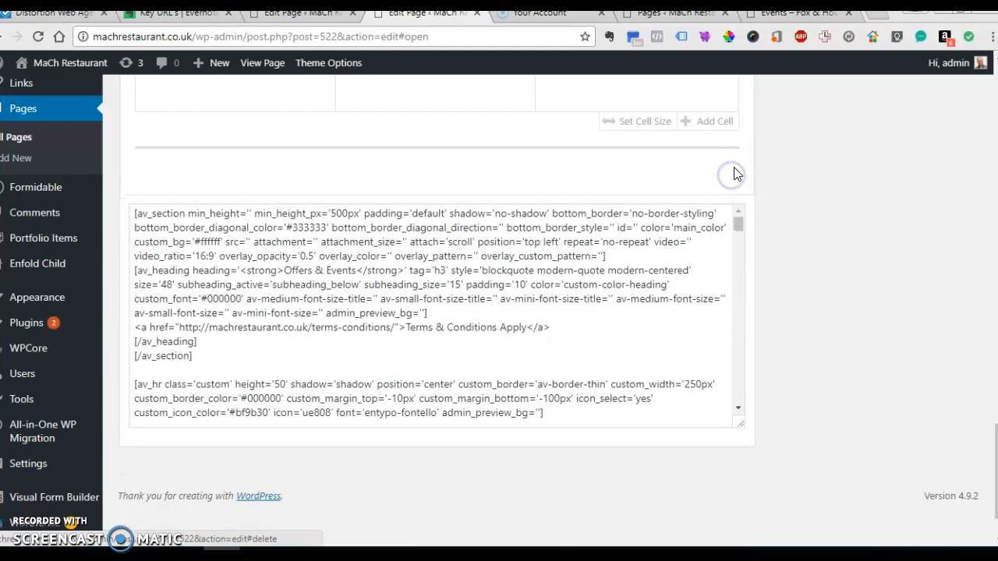
left_click(731, 148)
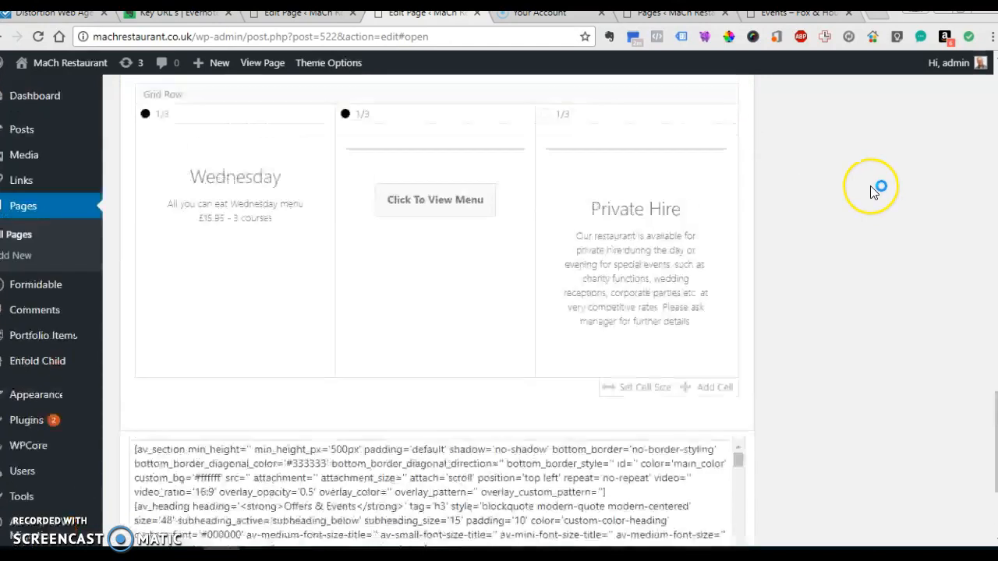
- Update the Offers & Events page to save the cleaned-up layout
scroll(873, 191, "up", 10)
scroll(873, 191, "up", 3)
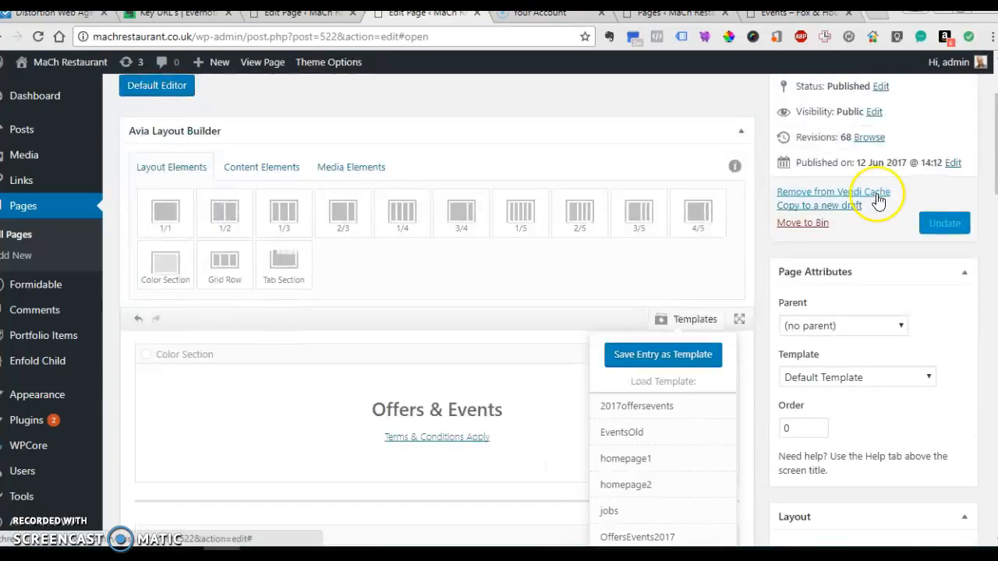
left_click(940, 223)
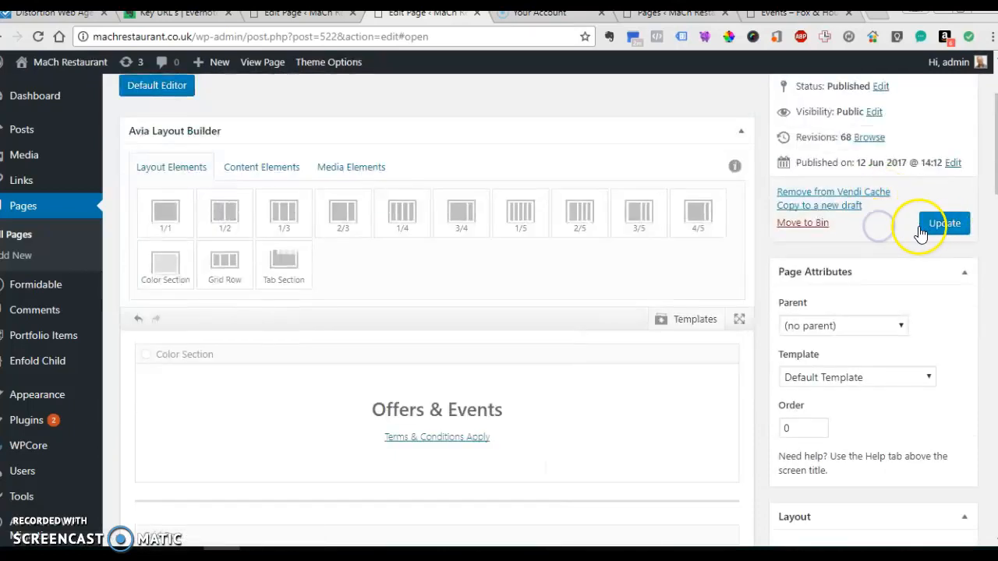
left_click(941, 225)
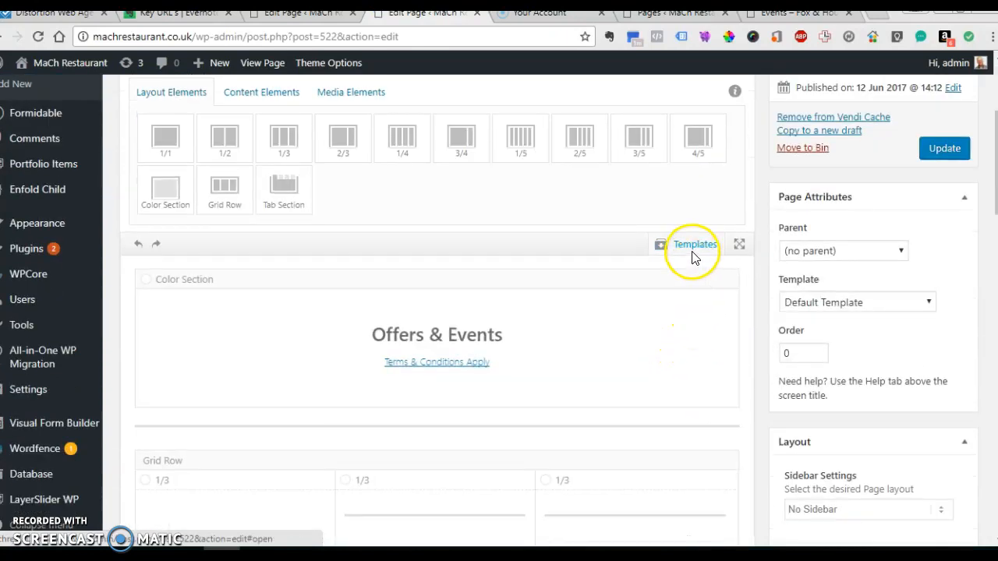
- Try to load the saved 2017offersevents template, check the Offers & Events layout down to its last rows, and close the template list
left_click(693, 248)
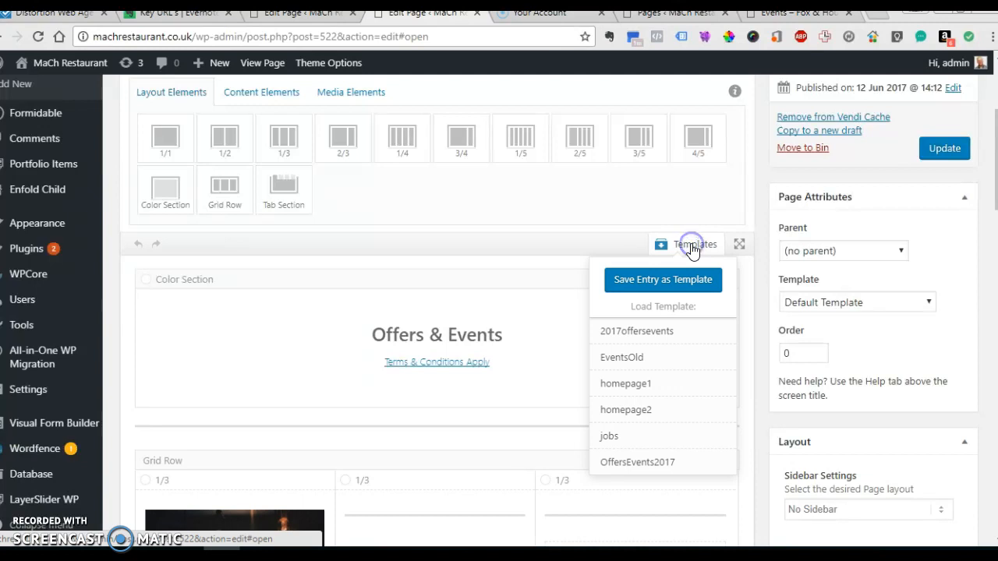
left_click(637, 332)
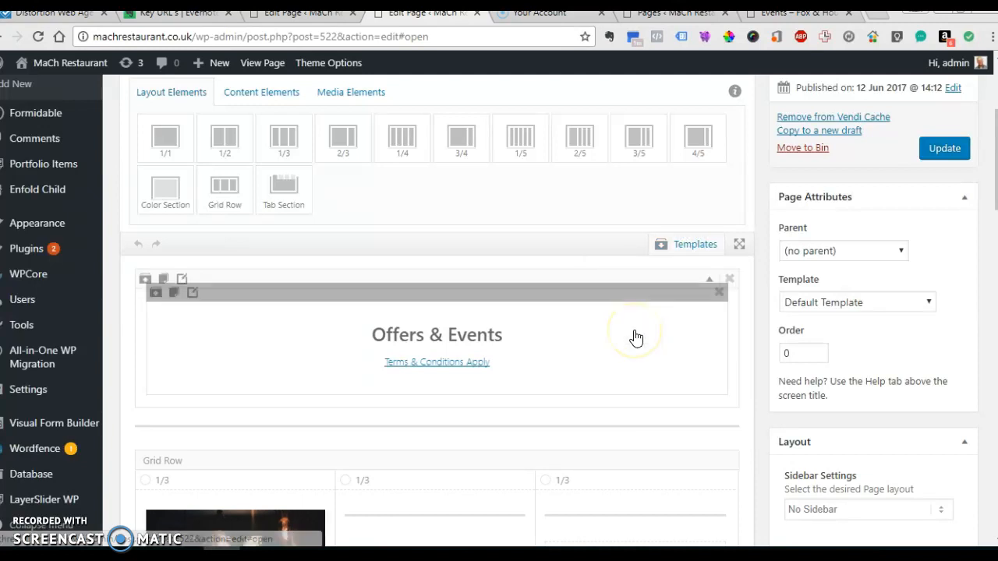
left_click(696, 248)
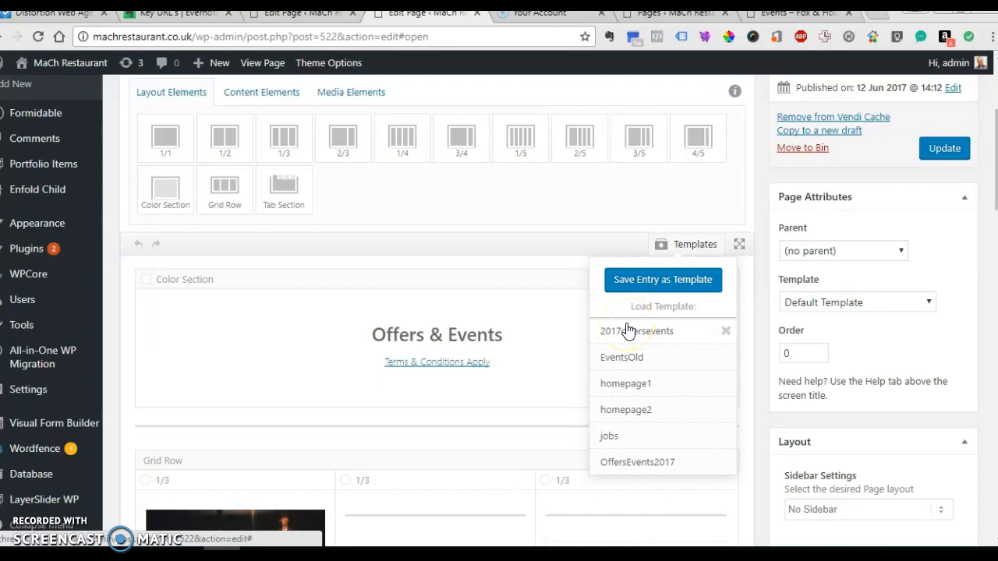
scroll(626, 330, "down", 2)
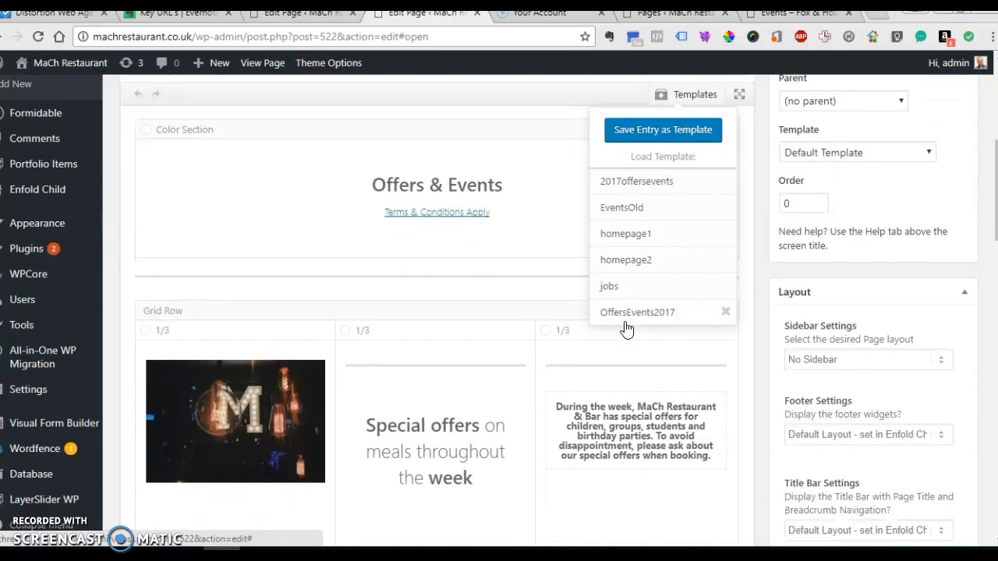
scroll(626, 331, "down", 15)
scroll(628, 327, "down", 3)
scroll(668, 323, "up", 10)
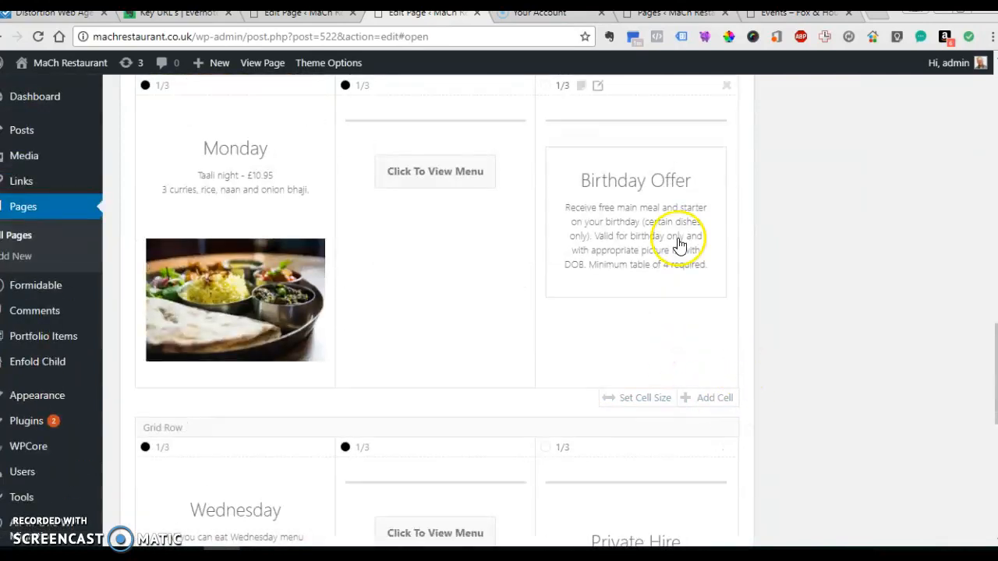
scroll(679, 245, "up", 15)
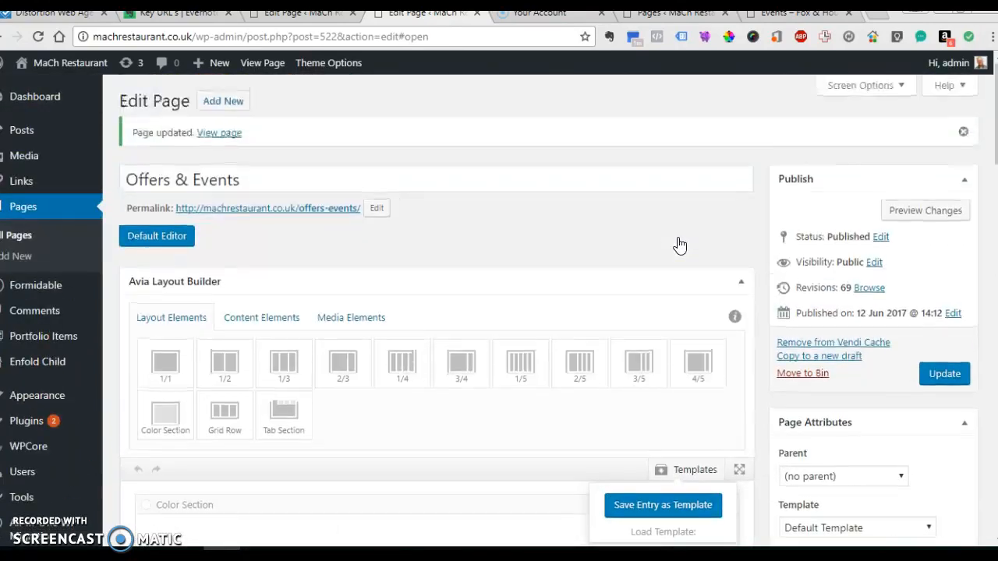
scroll(679, 244, "down", 3)
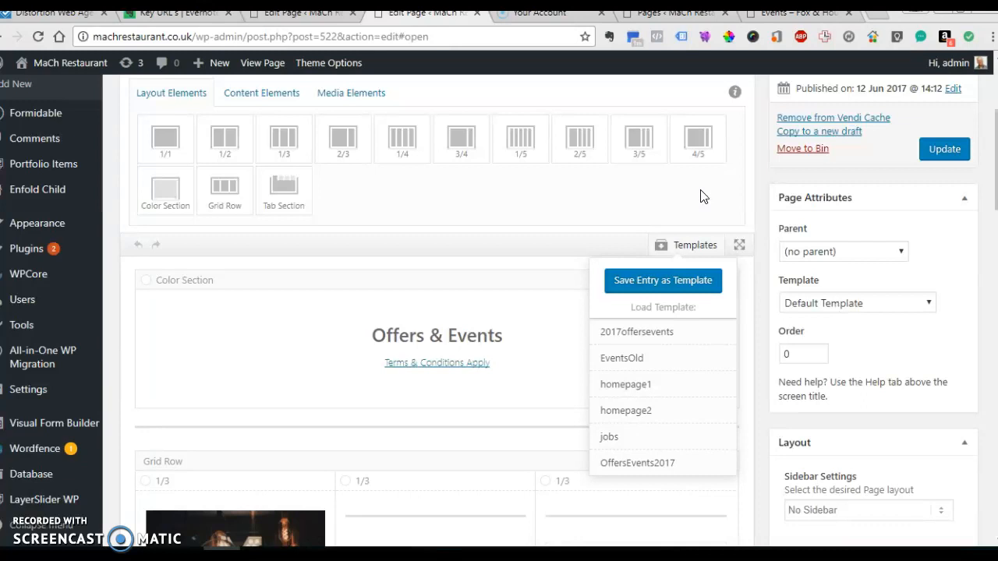
left_click(632, 215)
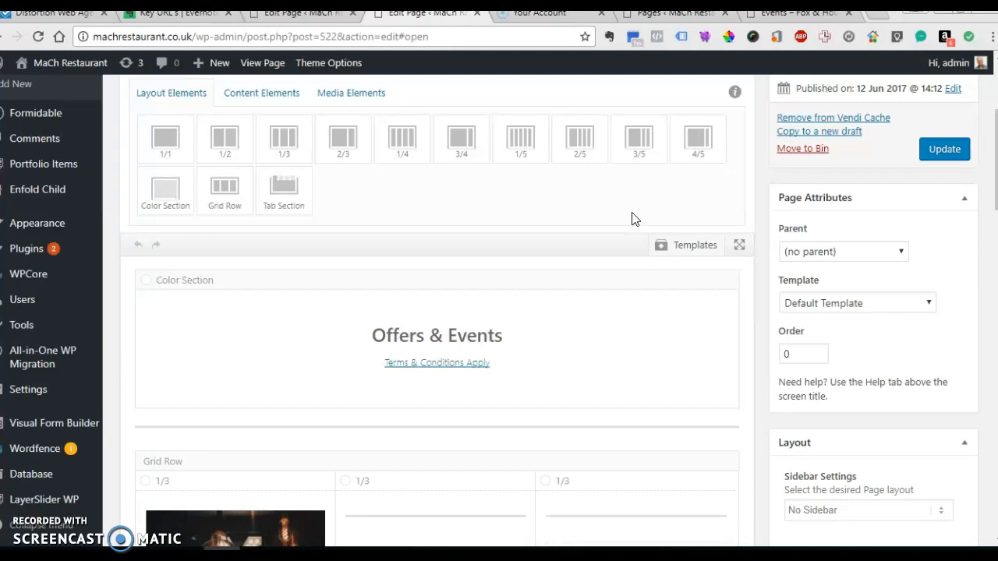
left_click(703, 207)
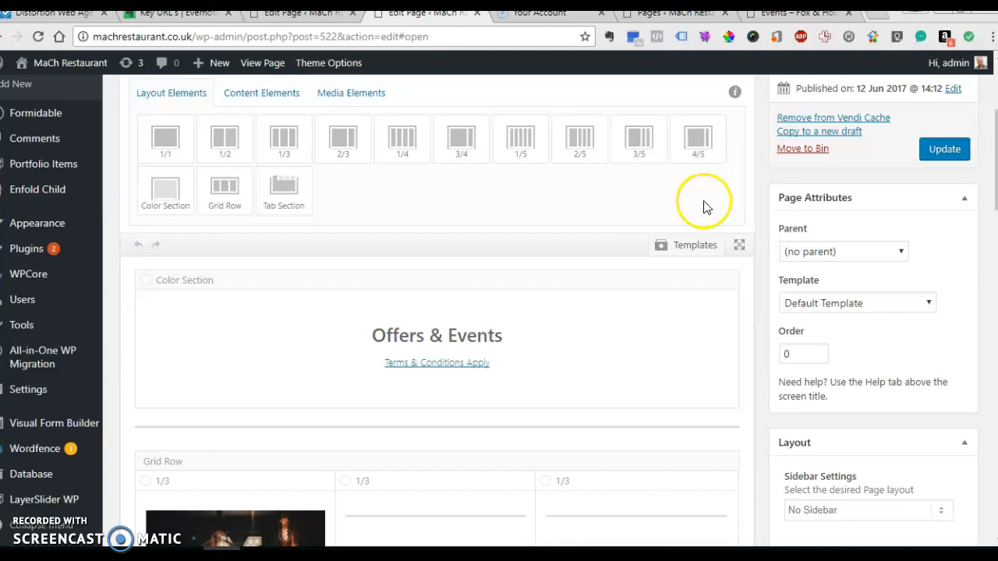
scroll(329, 273, "down", 1)
mouse_move(36, 527)
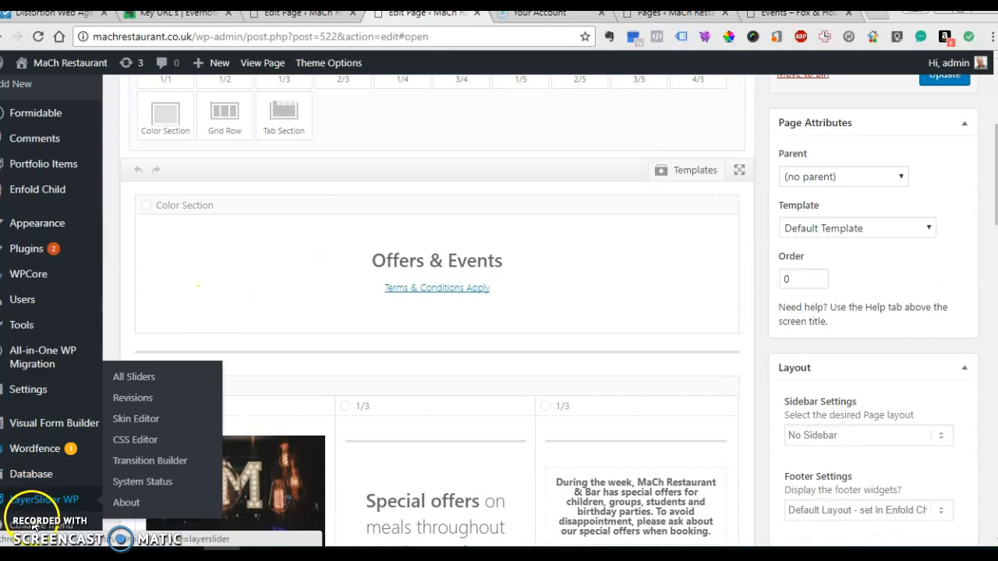